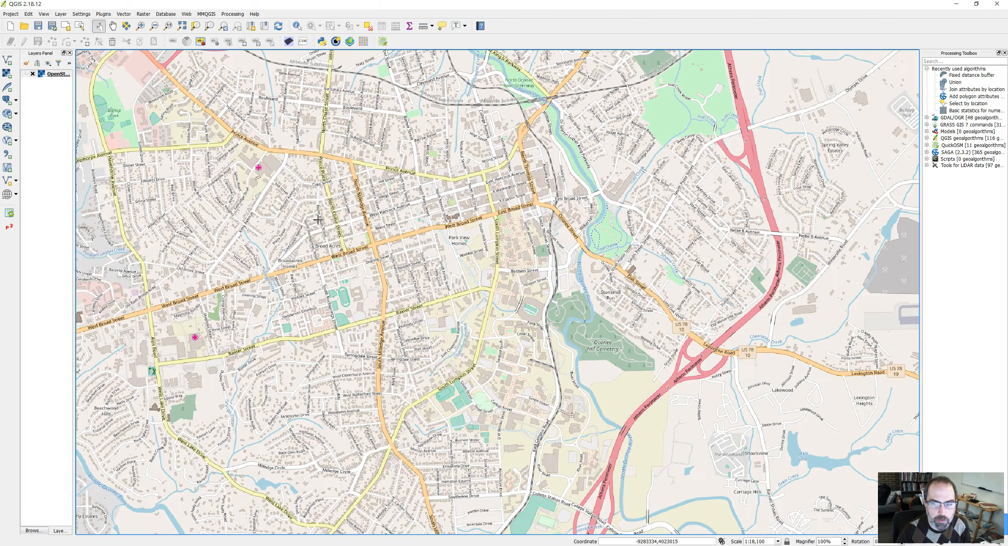
Step: Set the project's coordinate reference system to WGS 84 (EPSG:4326)
left_click_drag(308, 220, 569, 235)
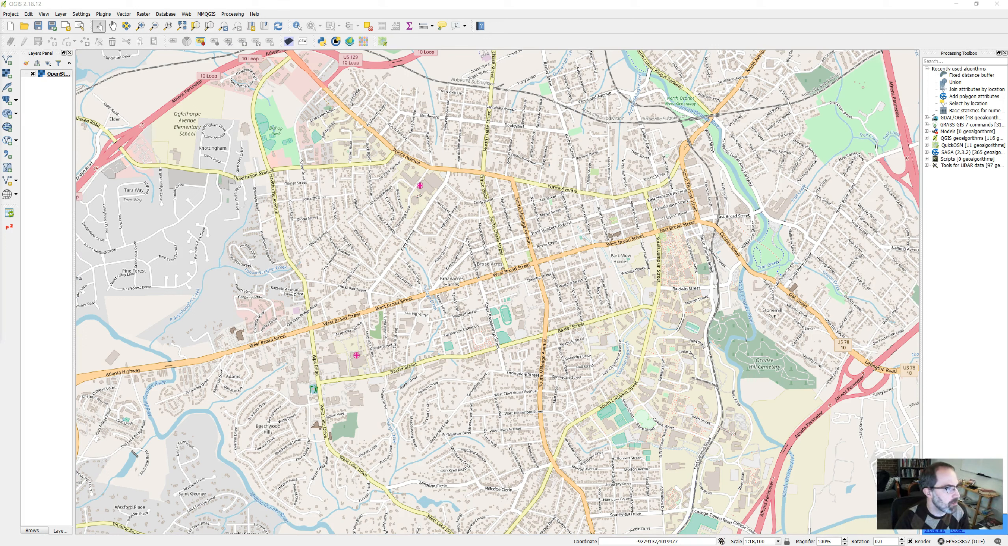
left_click_drag(0, 45, 464, 68)
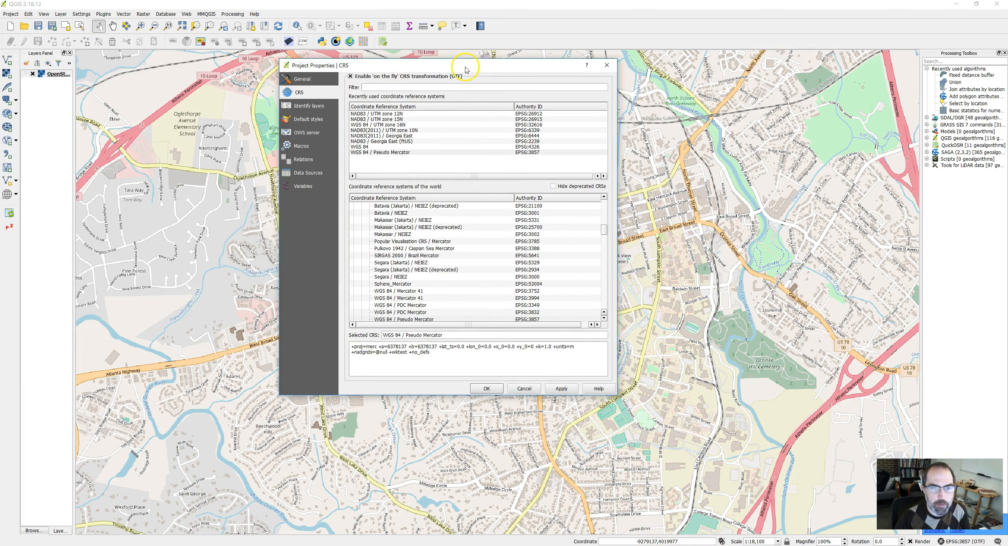
left_click(360, 147)
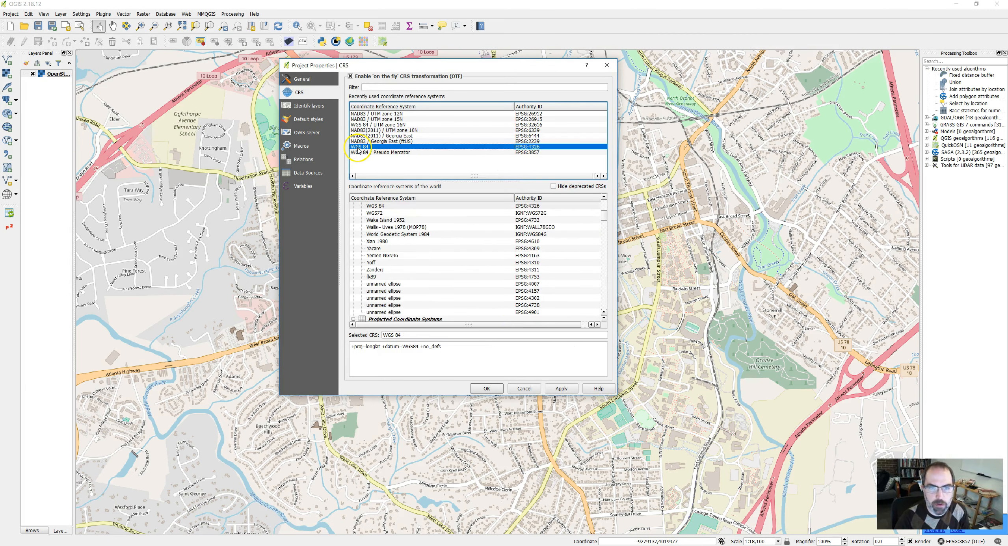
left_click(487, 388)
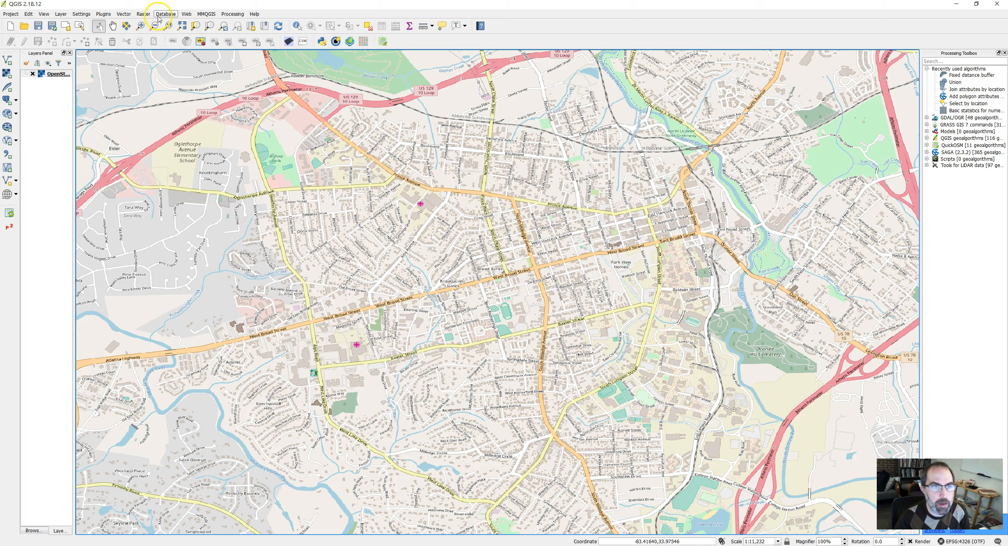
Step: Load the raster Year1925_athens_present_use.tif into the Georeferencer and enlarge its window downward
left_click(141, 15)
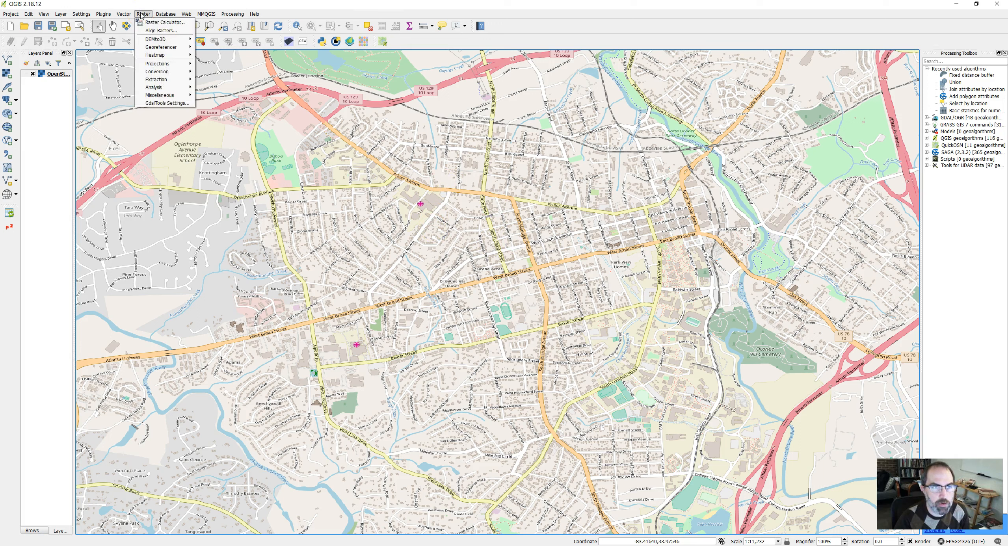
mouse_move(175, 50)
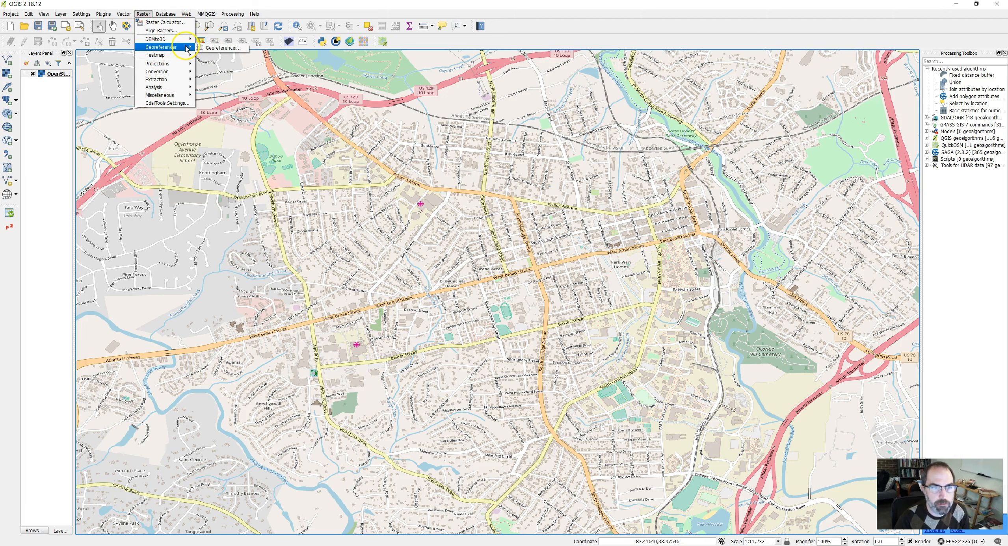
left_click(220, 48)
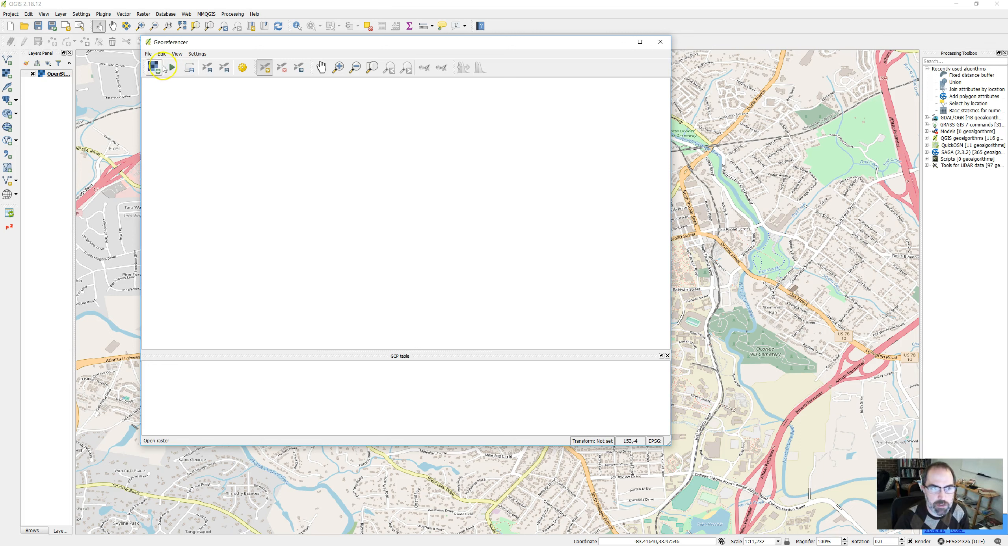
left_click(152, 67)
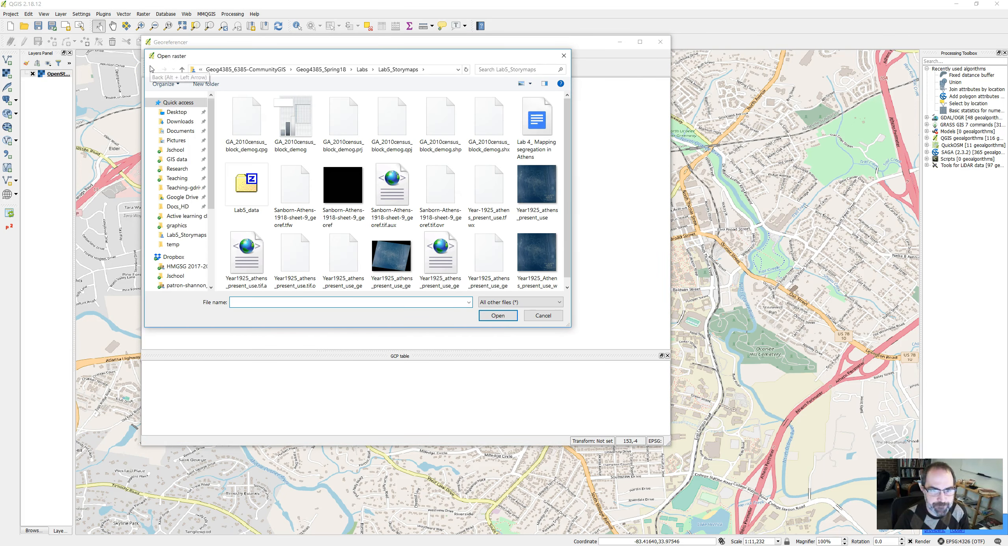
left_click(540, 187)
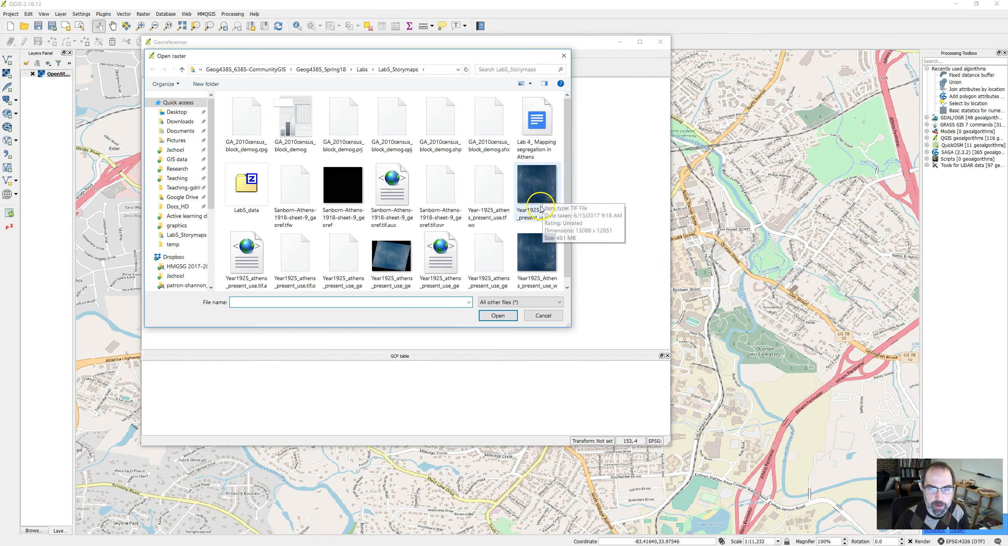
double_click(540, 186)
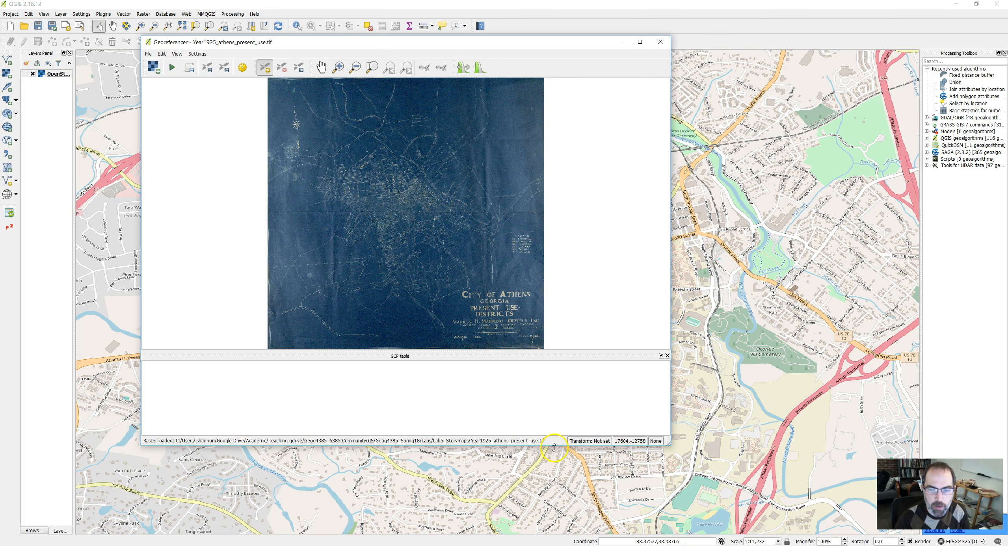
left_click_drag(553, 445, 550, 505)
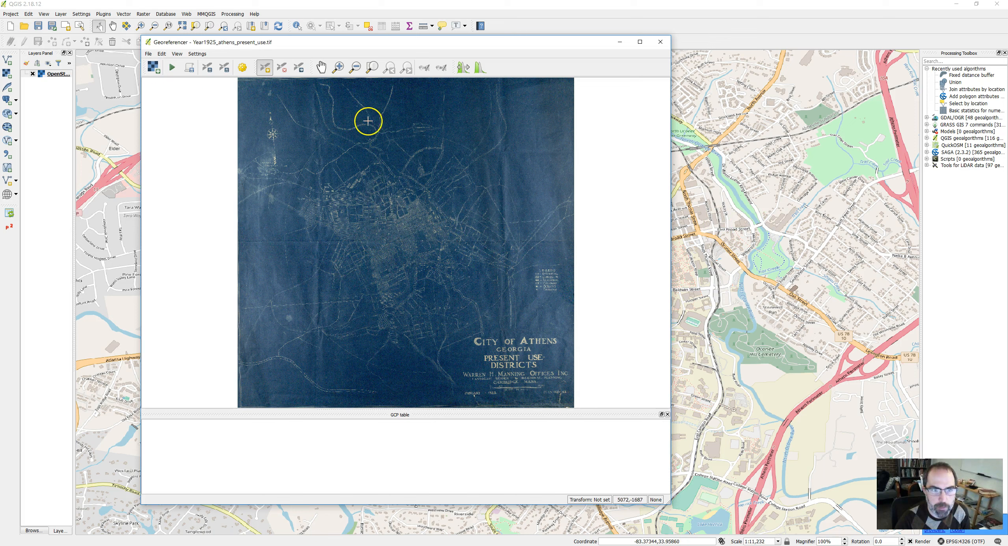
Step: Add a control point at the bend of Prince Avenue northwest of downtown, taking its coordinates from the matching spot on the map canvas
left_click(338, 68)
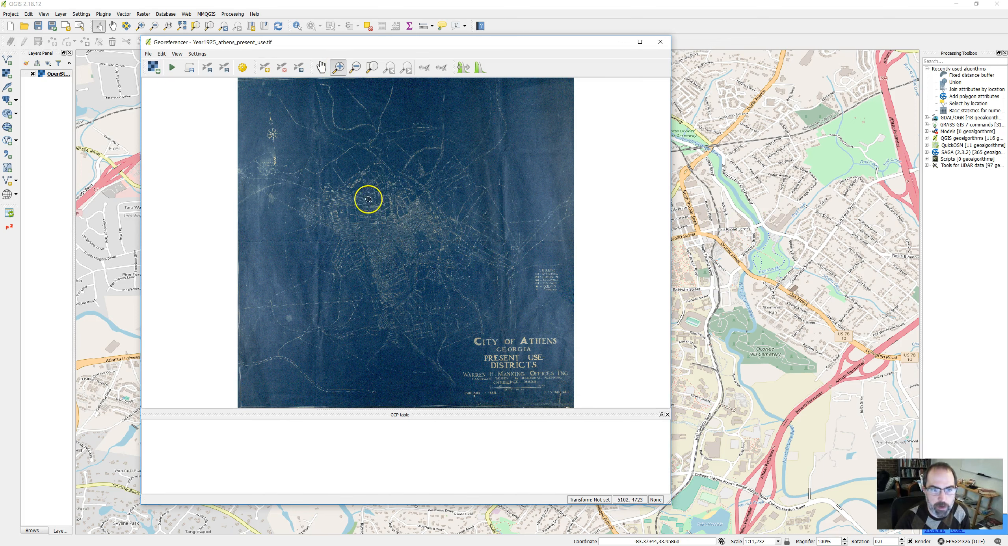
left_click(384, 237)
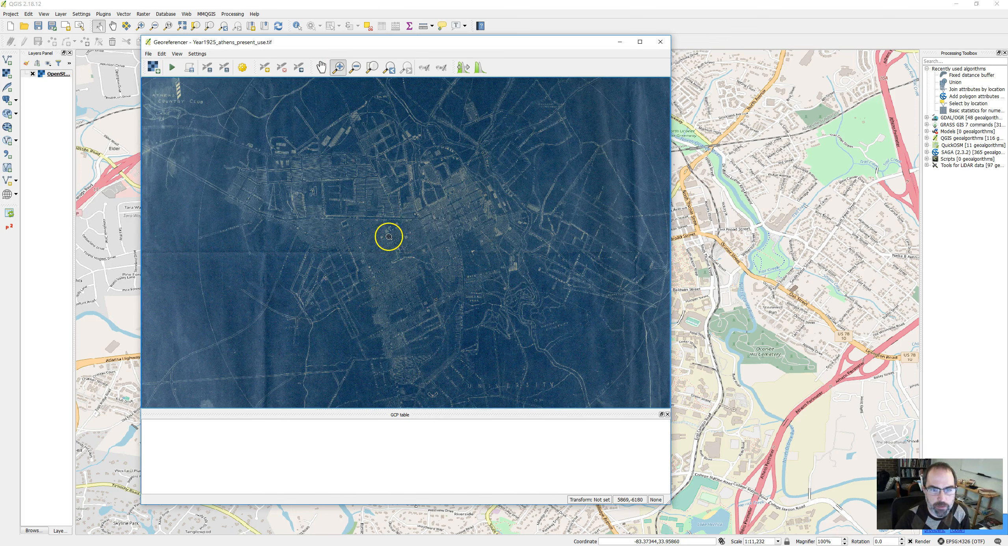
left_click(429, 219)
left_click(380, 232)
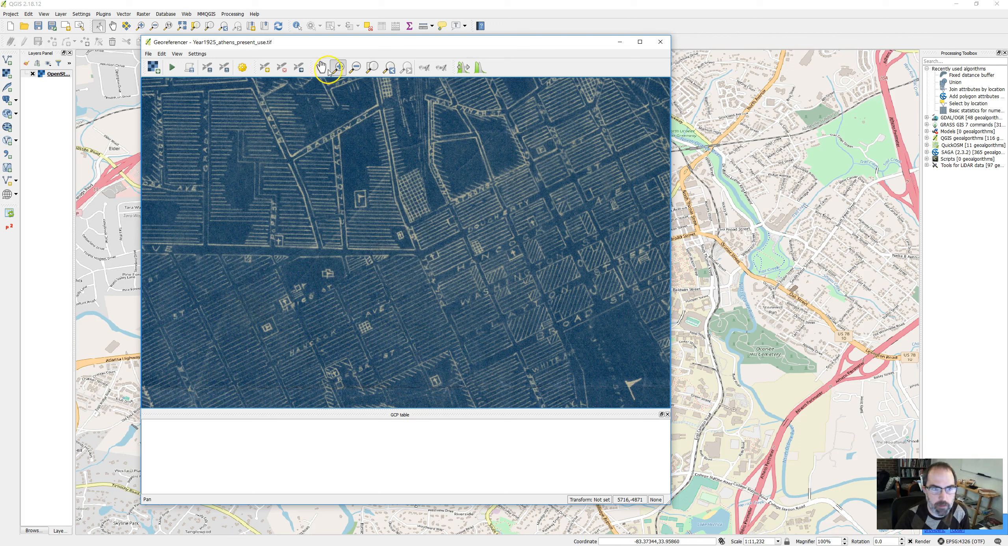
left_click(265, 68)
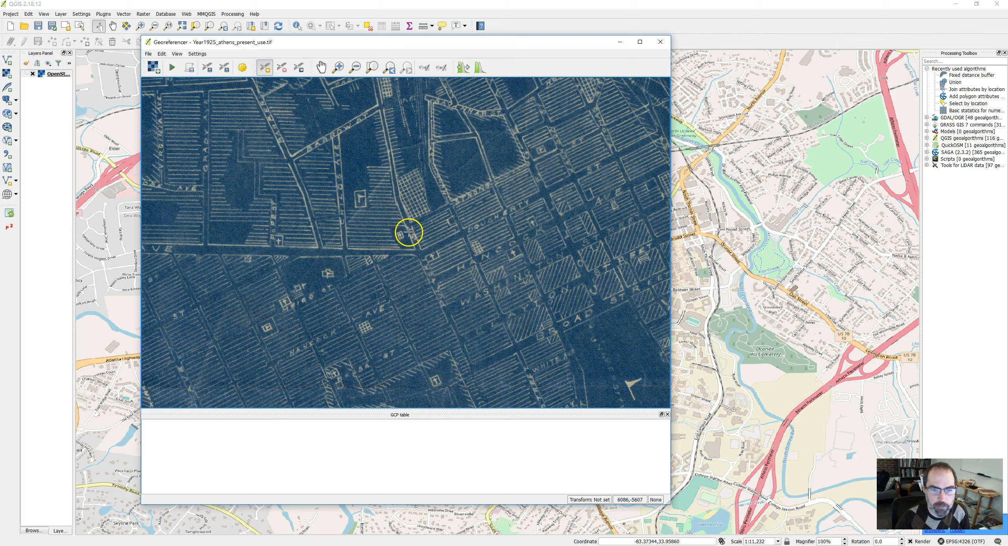
left_click(419, 253)
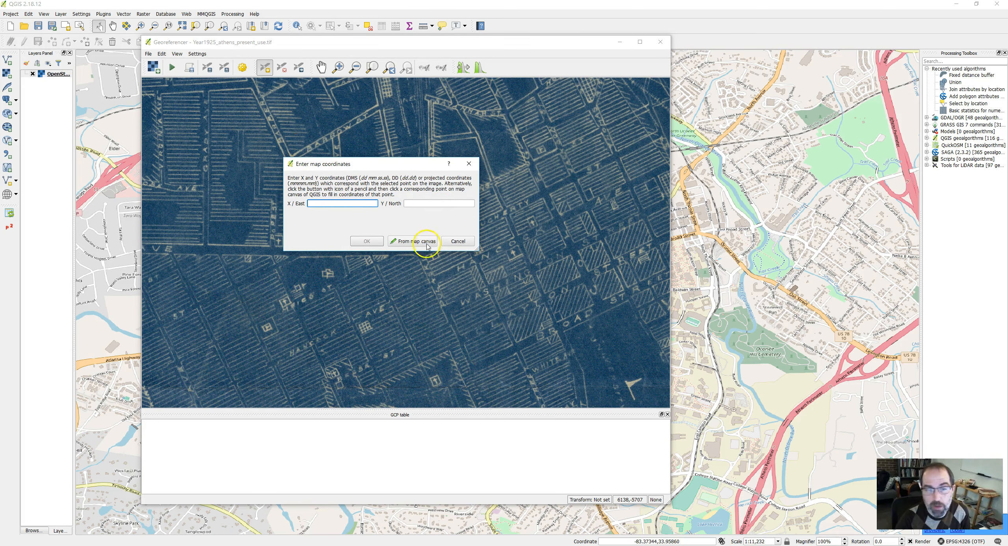
left_click(423, 242)
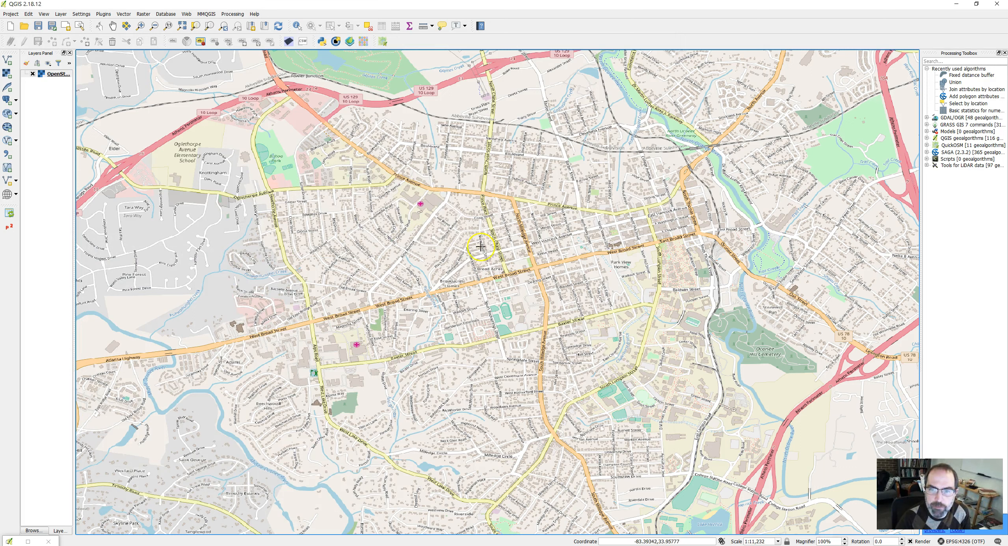
left_click(612, 213)
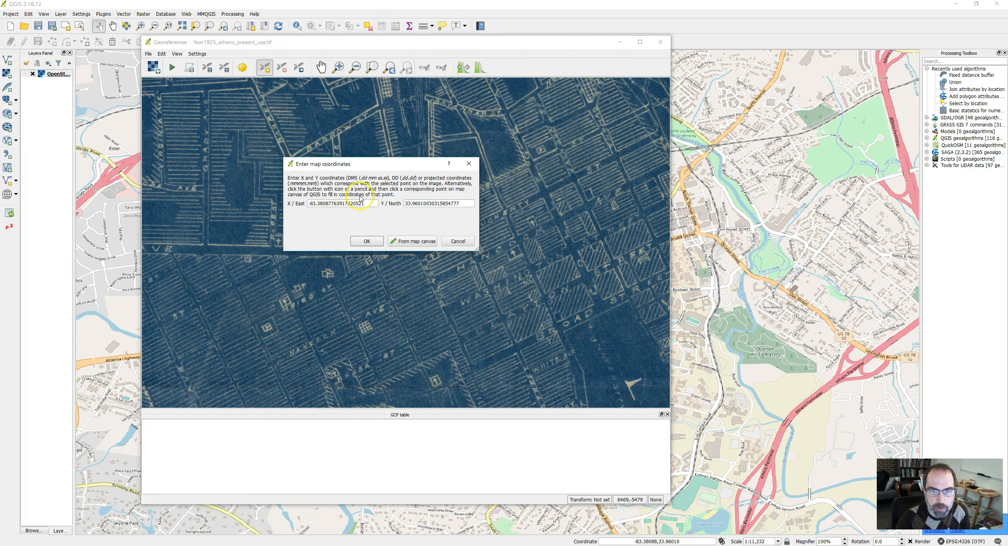
left_click(366, 241)
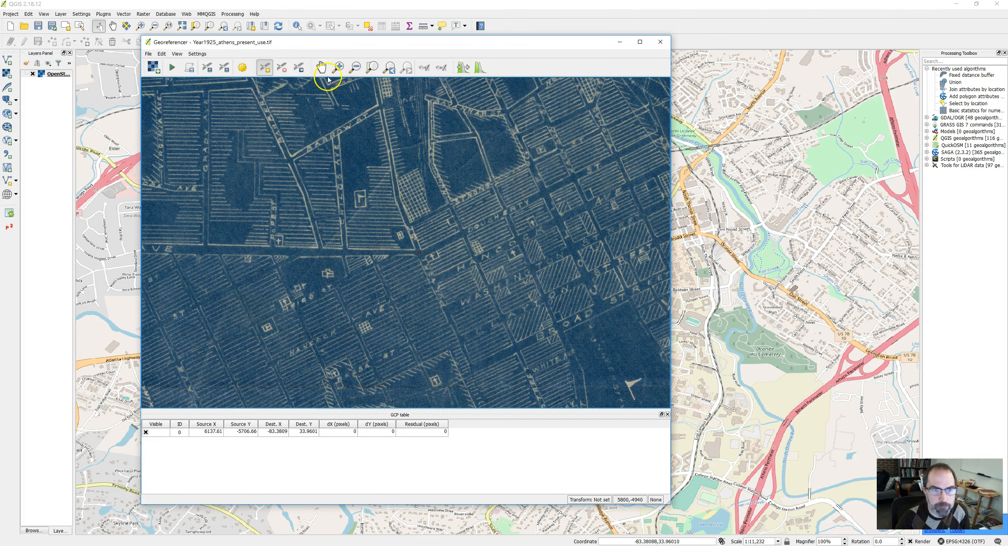
Step: Add a control point at Broad Street and South Lumpkin Street, taking its coordinates from the same intersection on the map canvas
left_click(356, 67)
left_click(457, 251)
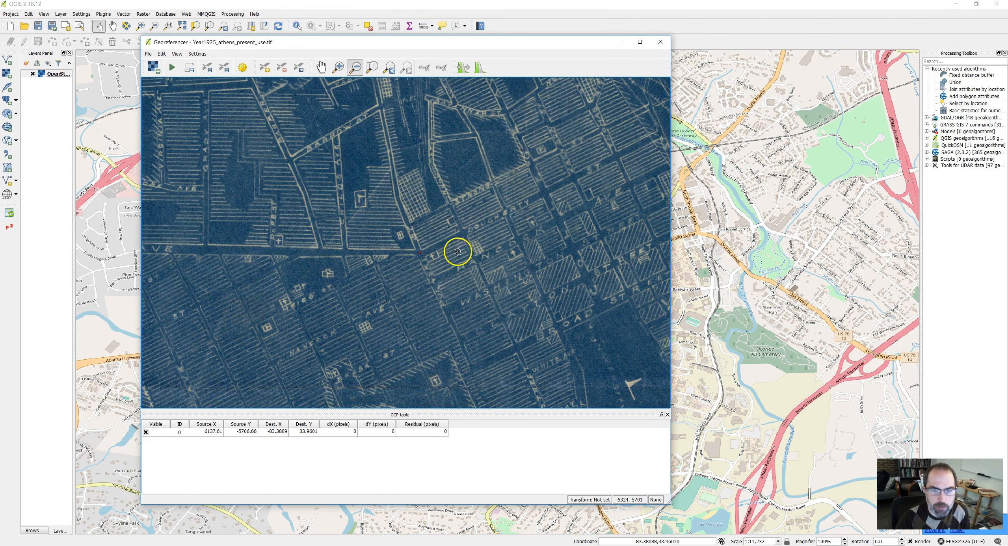
left_click(441, 275)
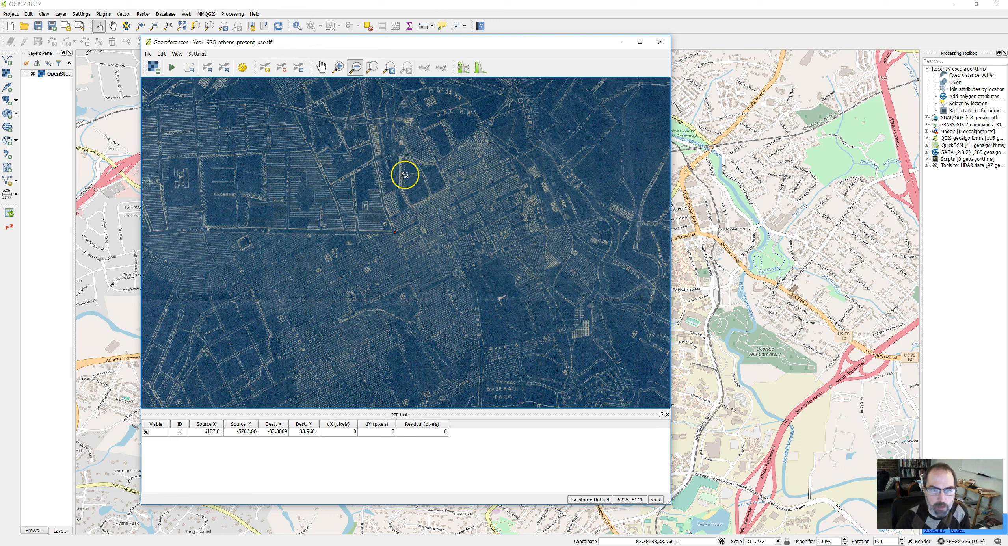
left_click(265, 68)
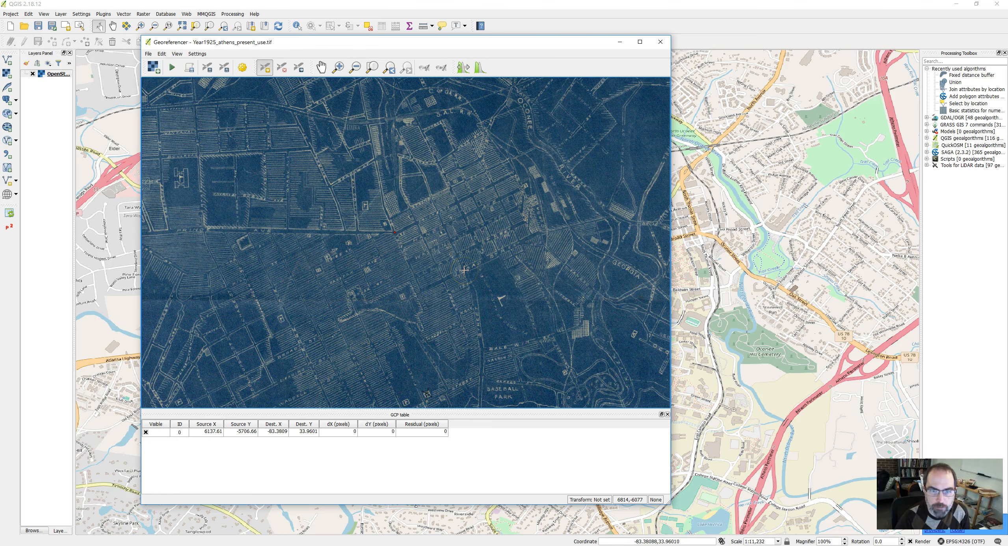
left_click(465, 270)
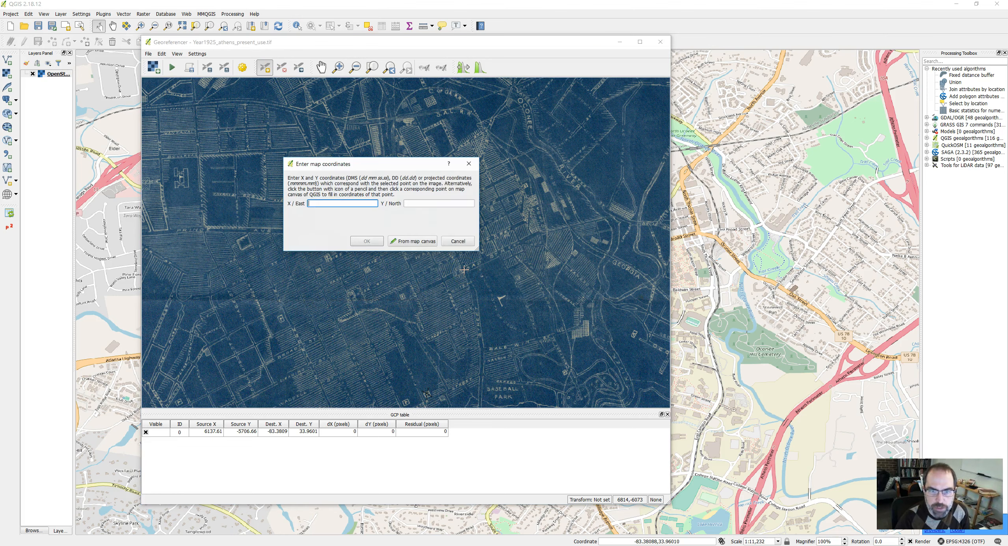
left_click(425, 241)
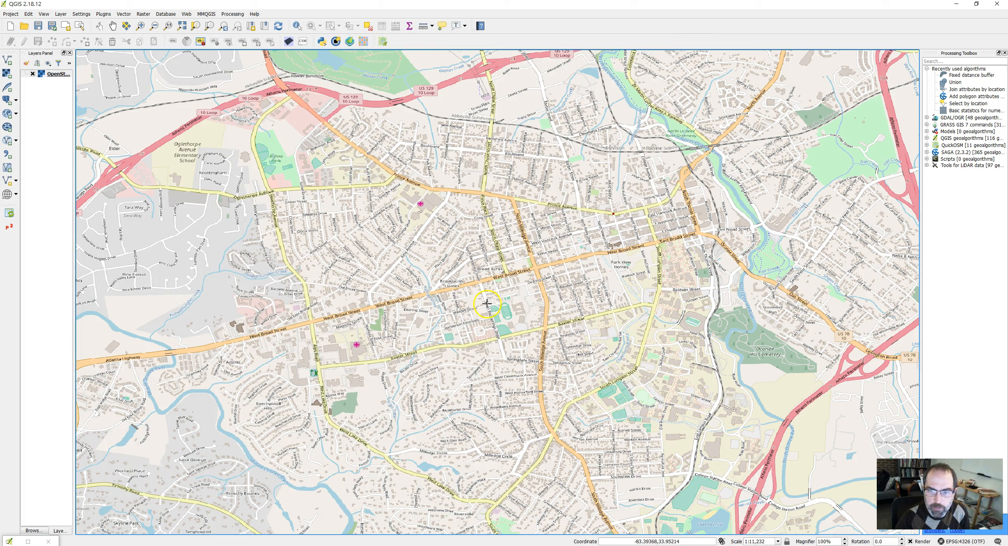
left_click(655, 242)
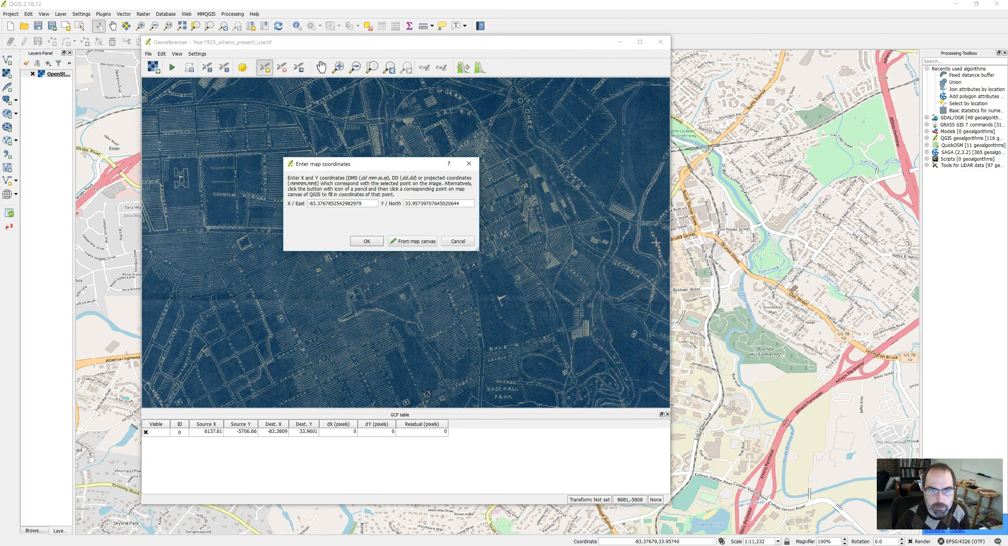
left_click(366, 241)
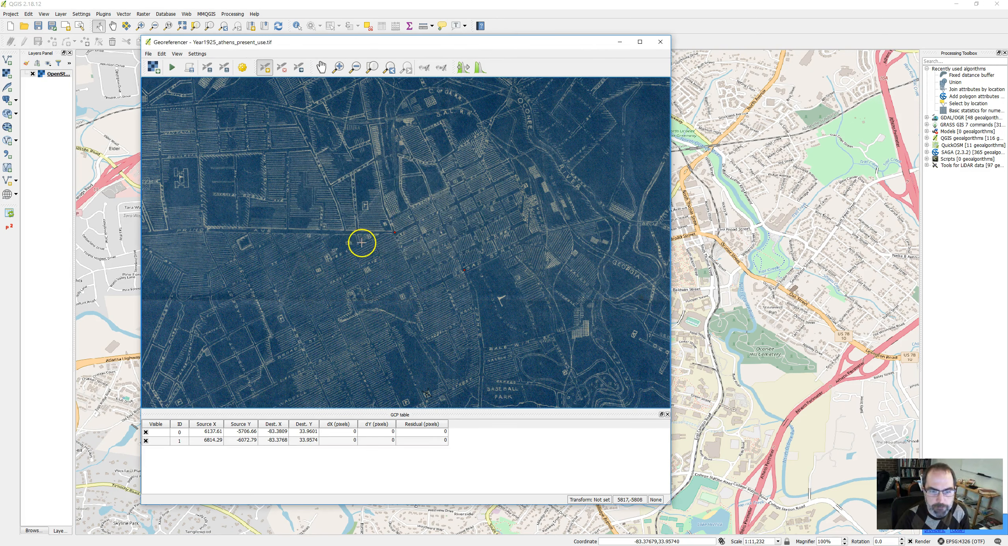
Step: Add a control point at the South Lumpkin Street and South Milledge Avenue junction, taking its coordinates from the map canvas
left_click(319, 67)
left_click_drag(374, 342, 360, 119)
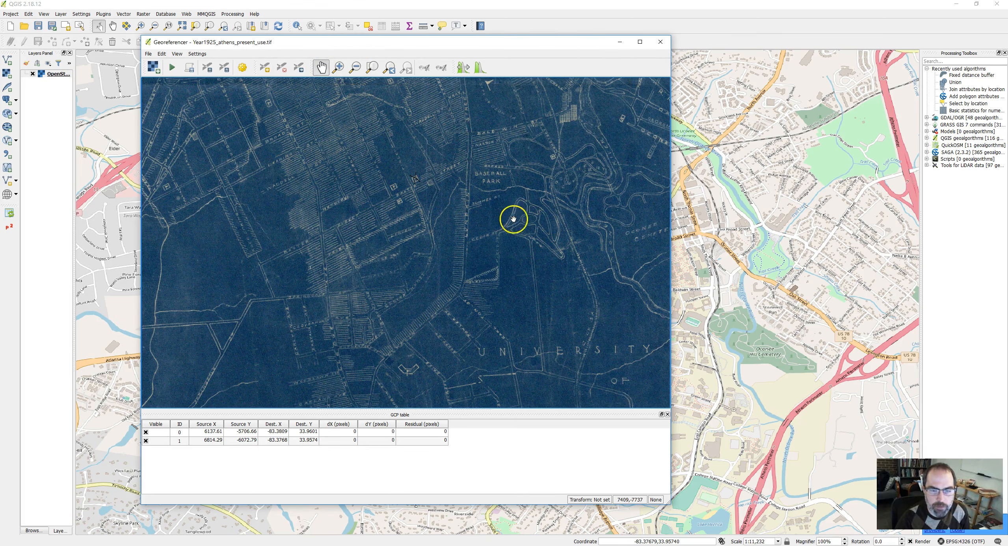
left_click_drag(432, 289, 433, 205)
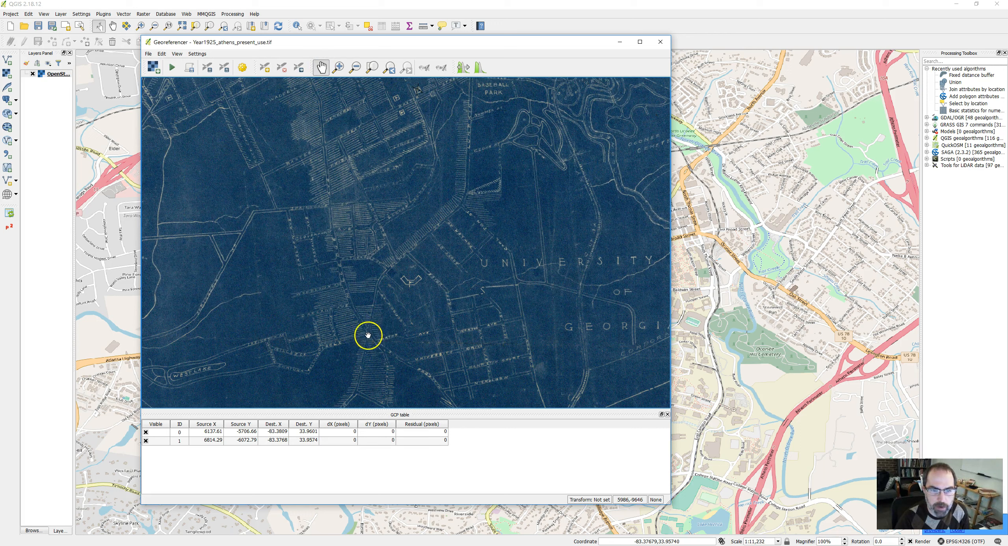
left_click(265, 68)
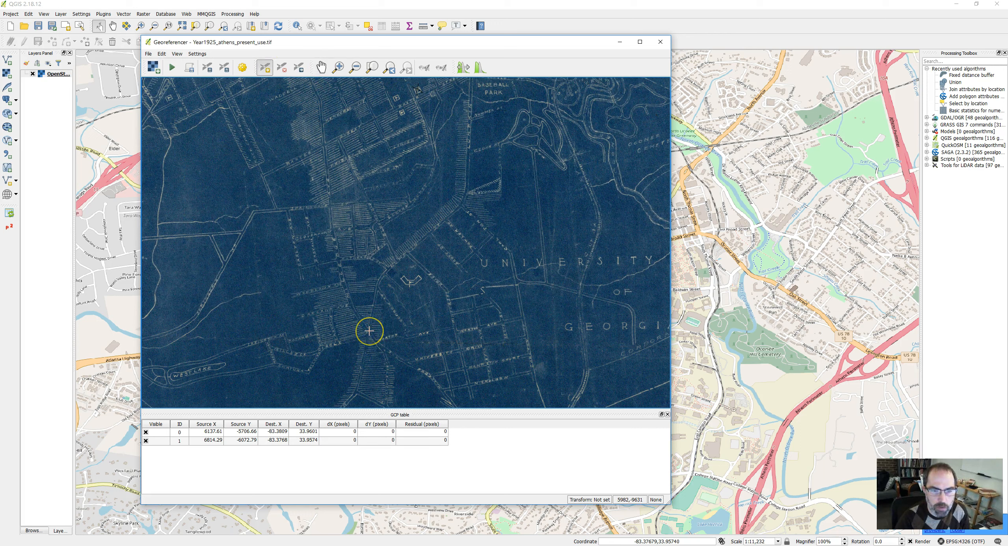
left_click(369, 331)
left_click(407, 242)
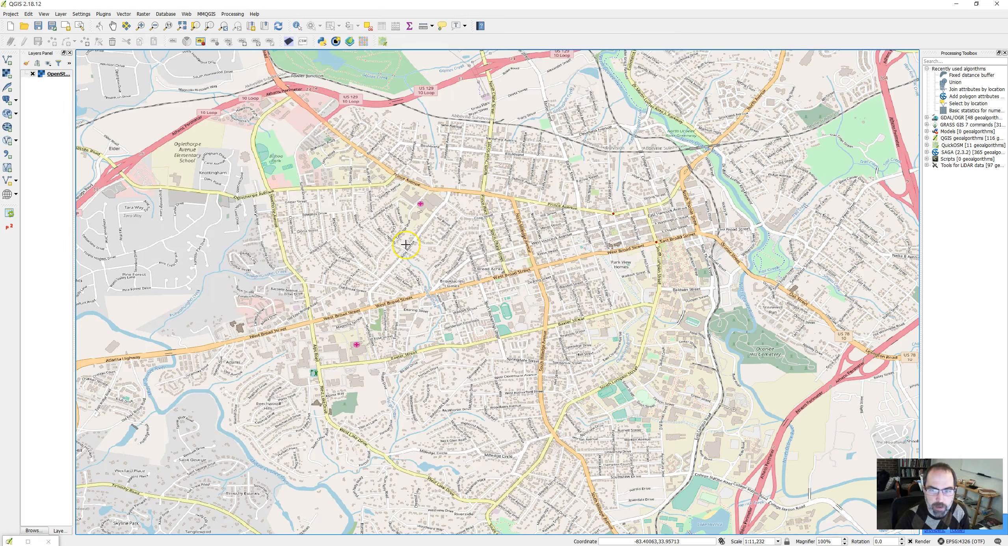
left_click(554, 433)
left_click(367, 240)
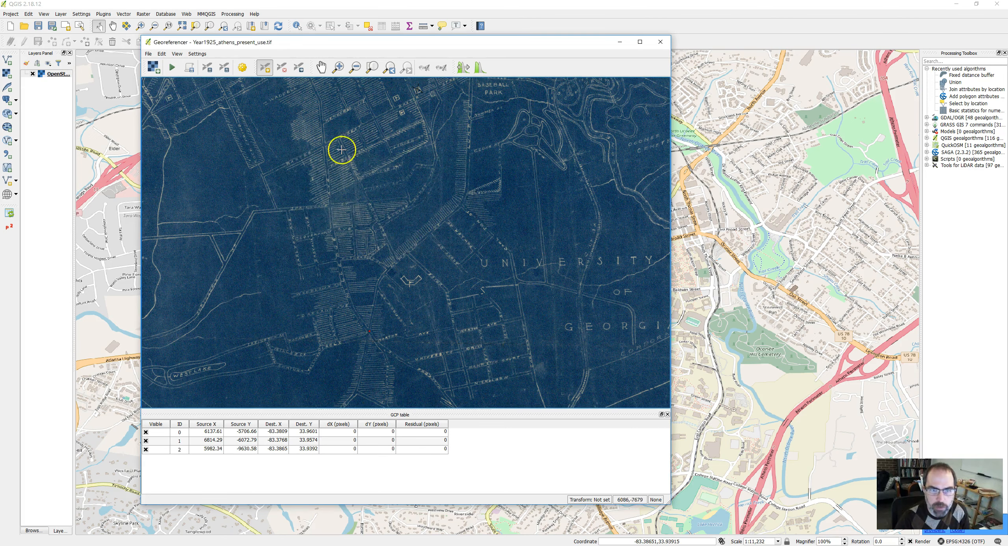
Step: Examine the scanned map around the river and railroad east of downtown and the university area for a fourth control point location
left_click(355, 67)
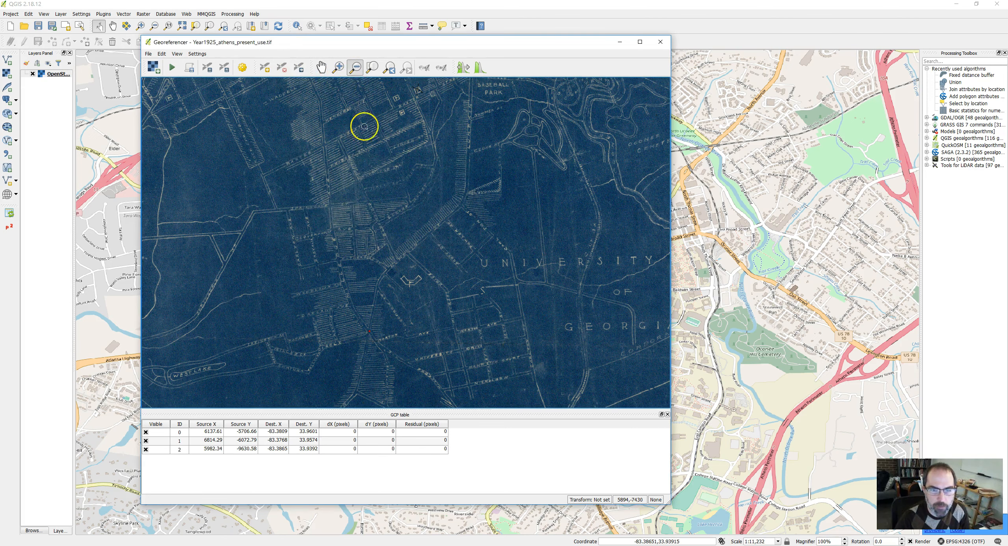
left_click(372, 190)
left_click(372, 190)
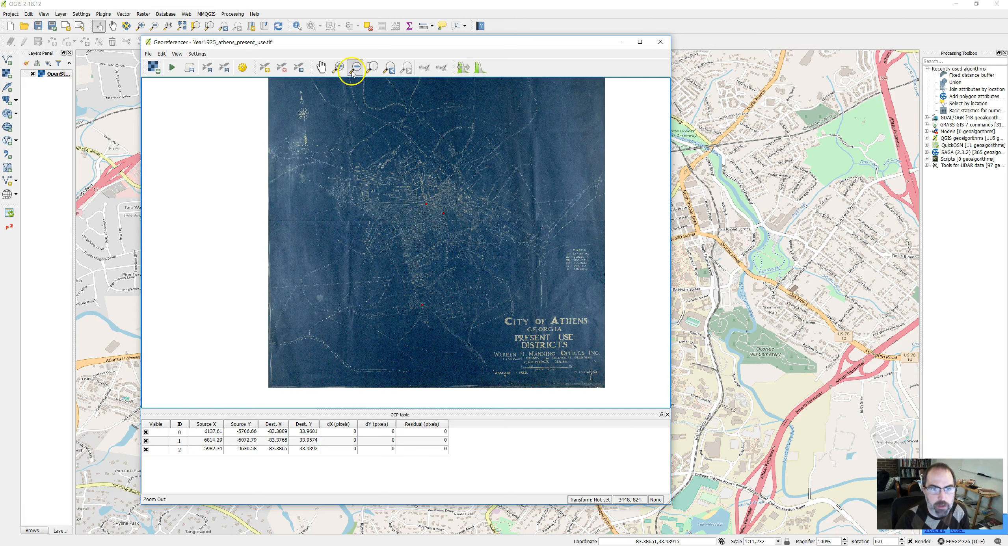
left_click(338, 68)
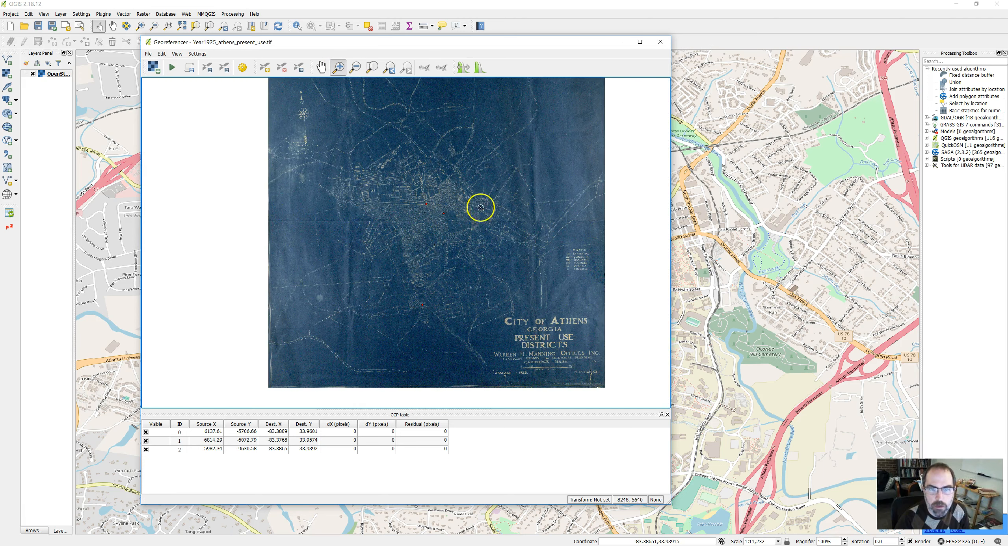
left_click(505, 226)
left_click(395, 241)
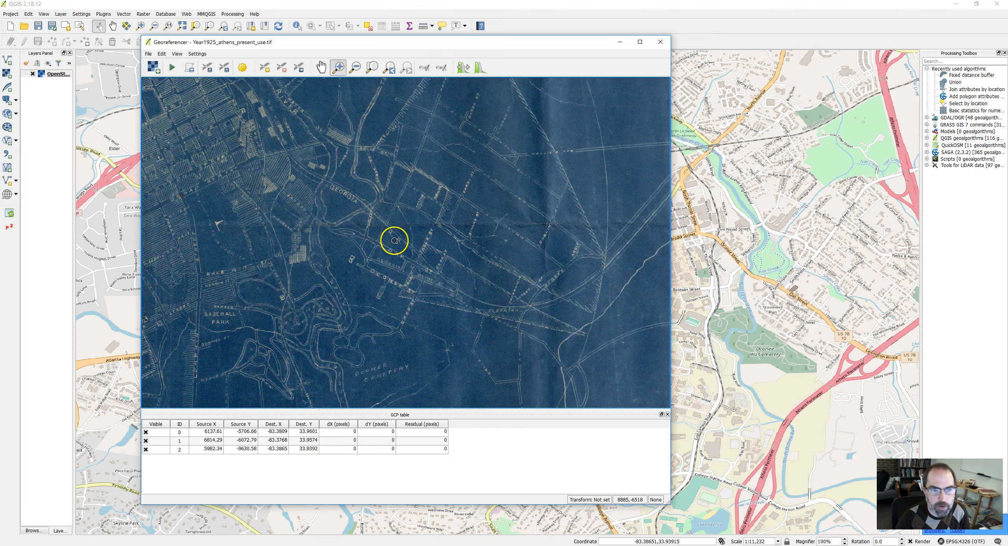
left_click(394, 239)
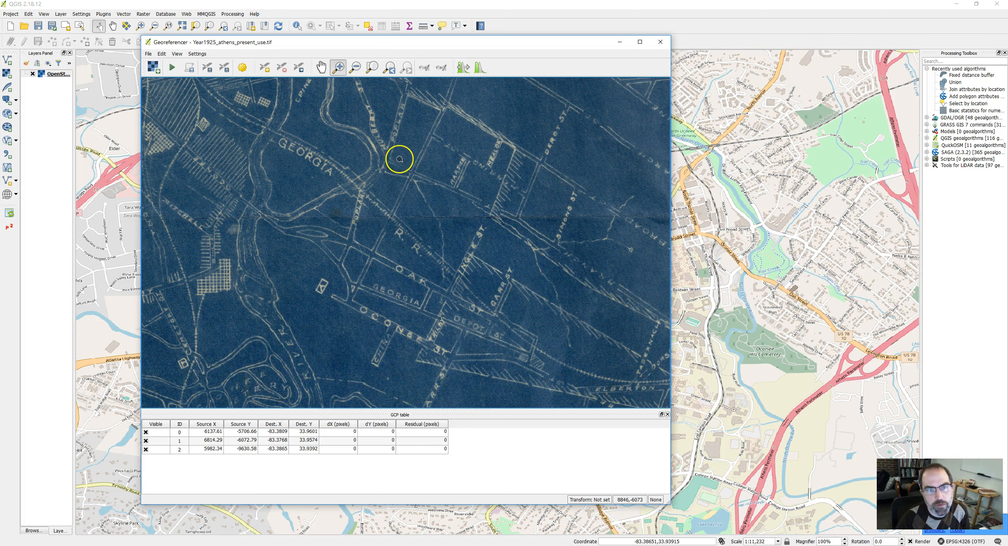
left_click(322, 68)
left_click_drag(400, 165, 480, 263)
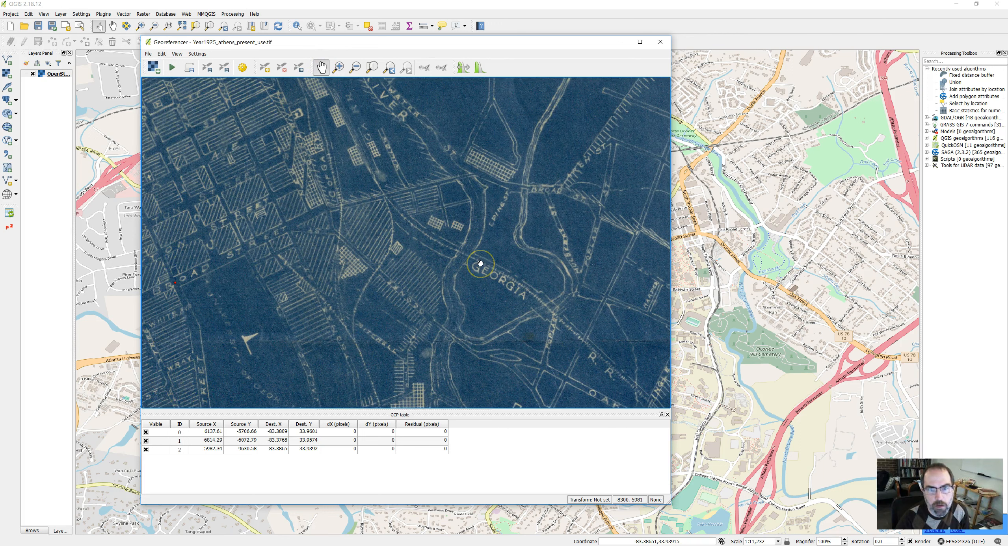
scroll(481, 263, "down", 1)
left_click_drag(465, 360, 483, 262)
left_click_drag(479, 327, 477, 272)
left_click_drag(473, 313, 470, 270)
left_click_drag(479, 345, 507, 362)
left_click_drag(504, 259, 503, 329)
left_click_drag(410, 296, 500, 262)
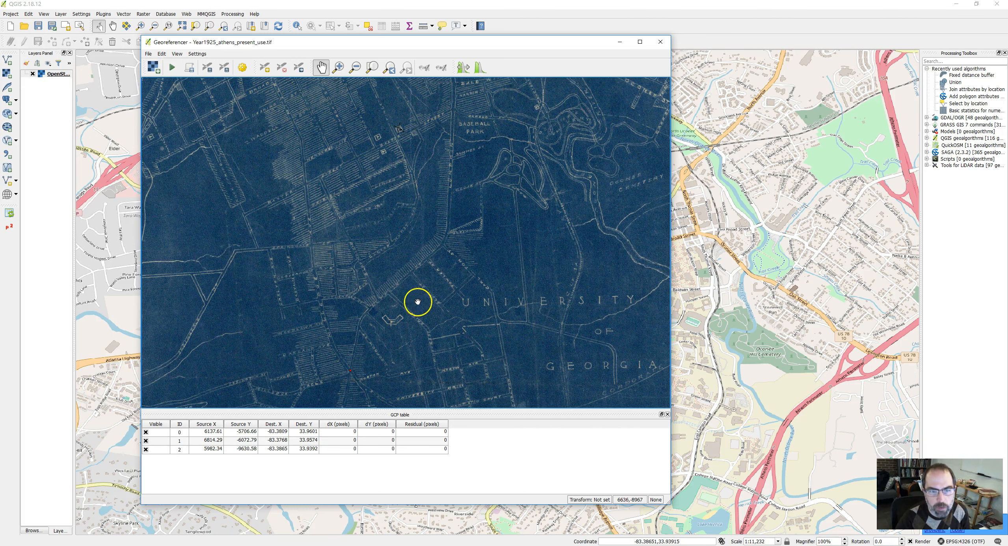
Step: Add a control point at the West Broad Street road junction west of downtown, taking its coordinates from the same junction on the map canvas
left_click_drag(373, 213, 559, 365)
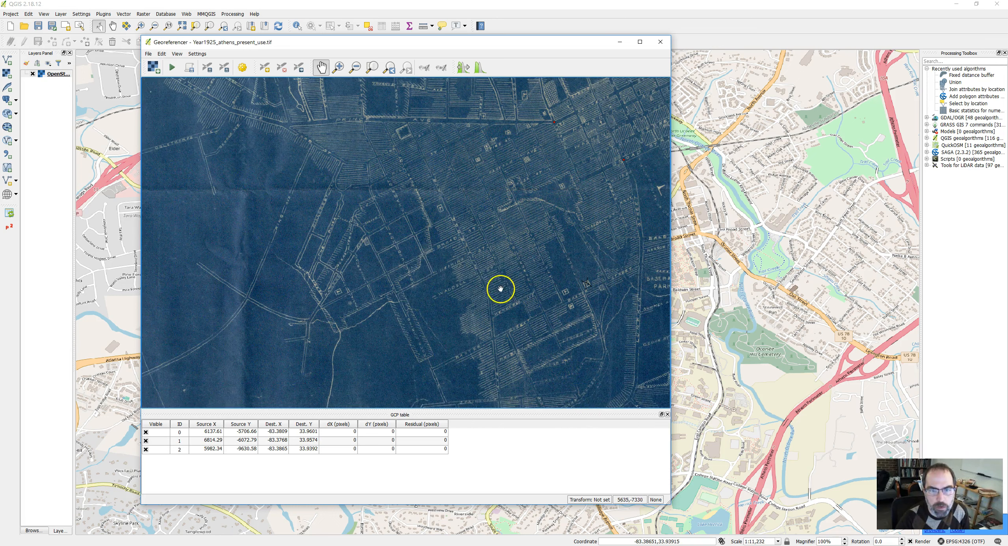
left_click_drag(500, 289, 490, 296)
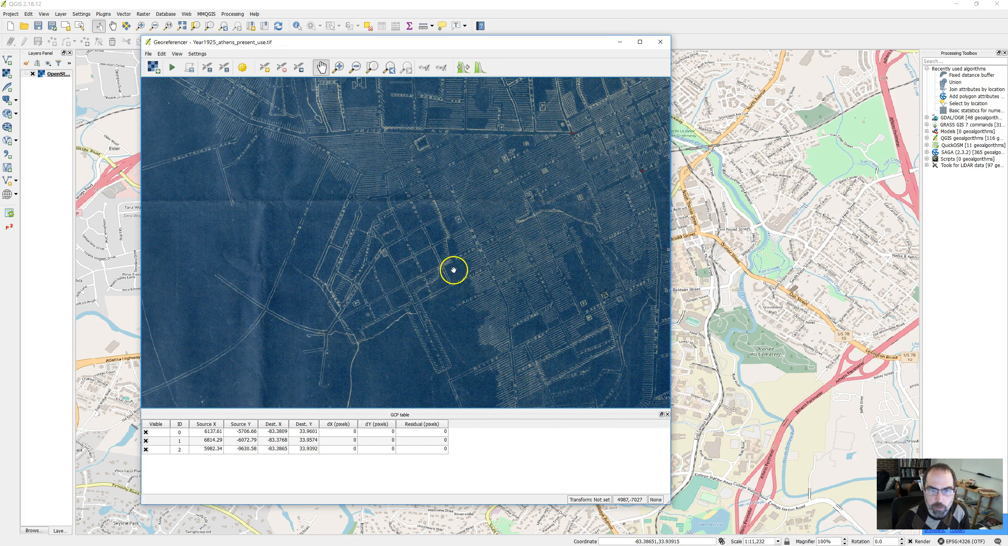
left_click(264, 67)
left_click(337, 318)
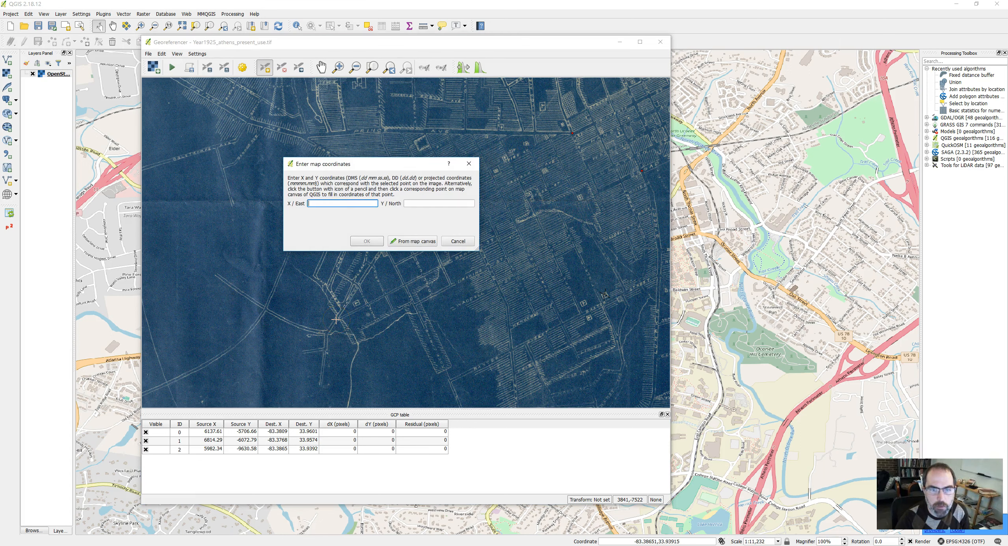
left_click(400, 242)
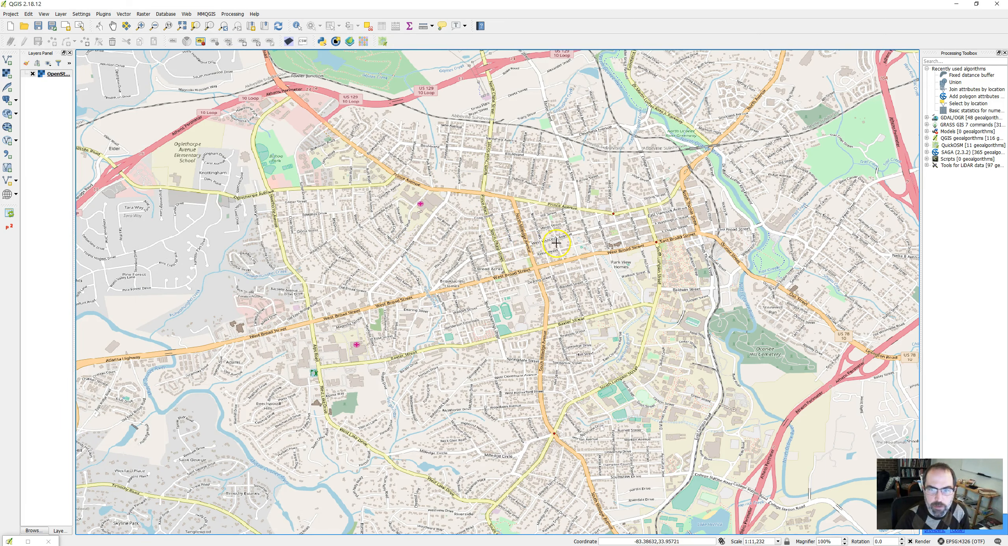
left_click(430, 293)
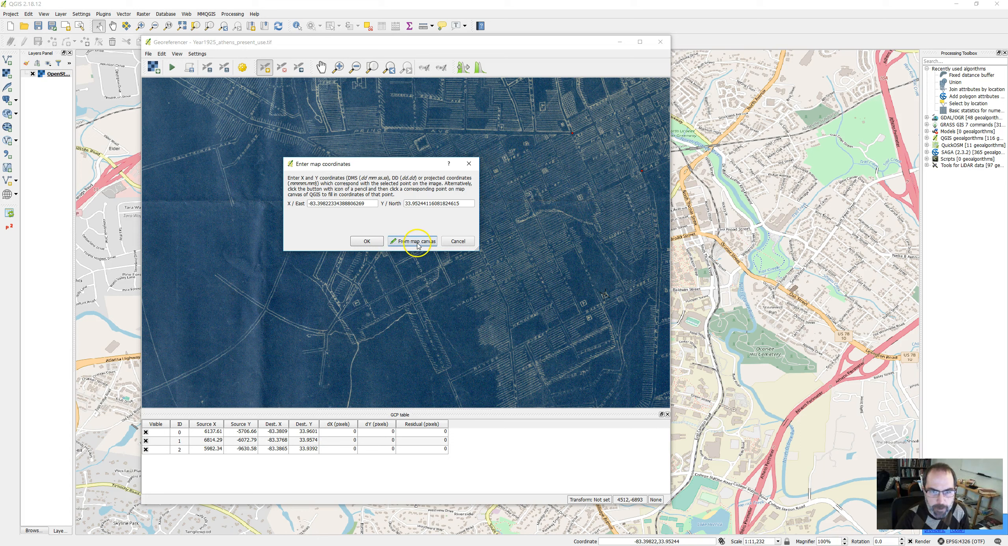
left_click(380, 243)
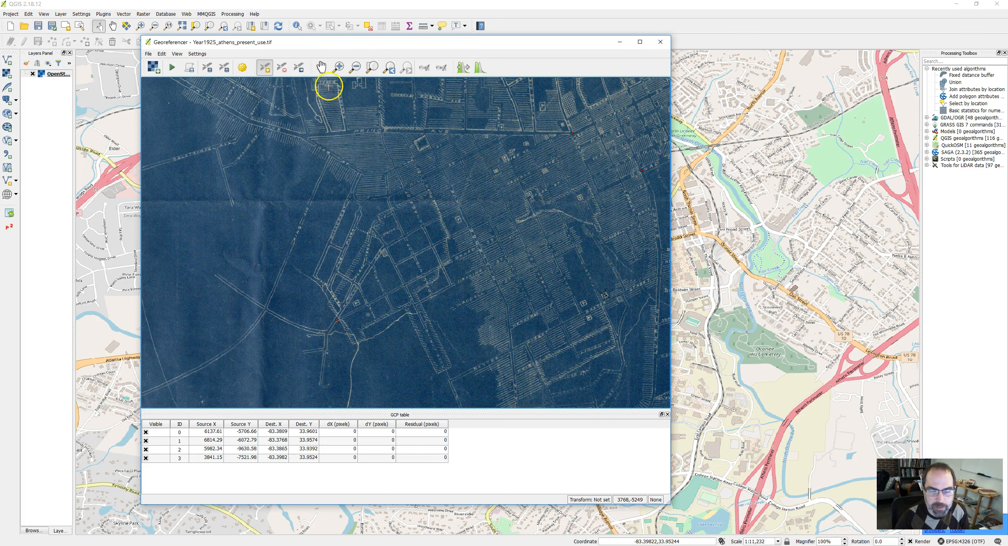
left_click(197, 54)
left_click(201, 63)
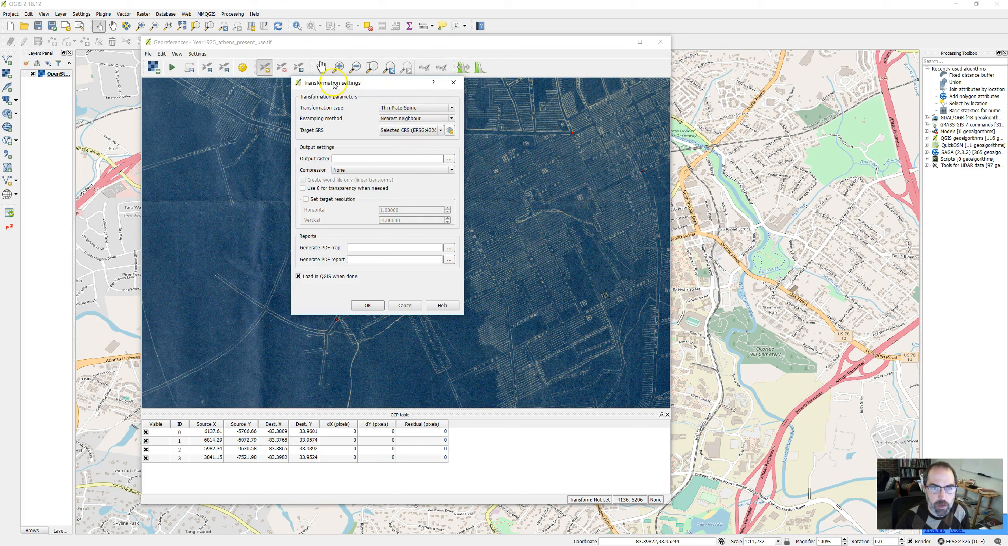
left_click(454, 83)
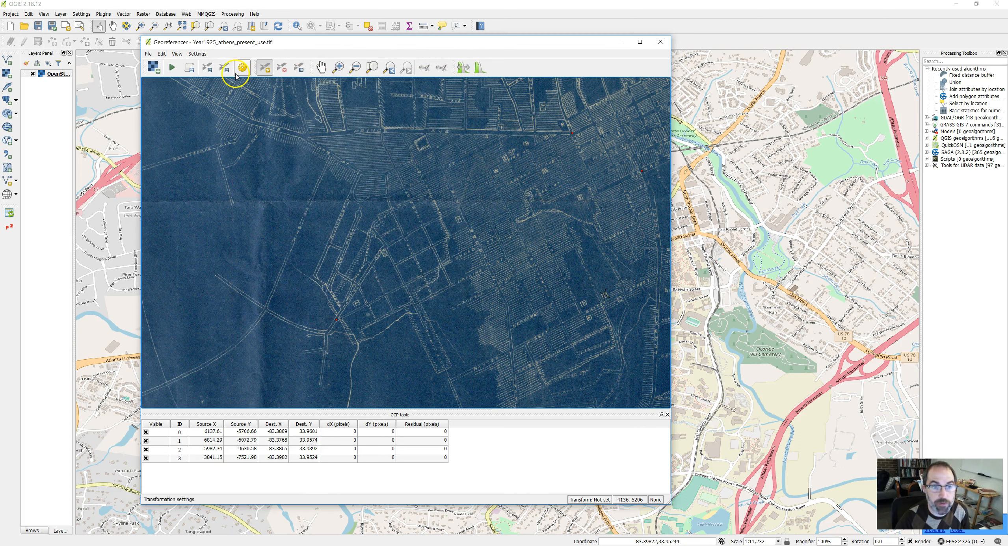
Step: Open the transformation settings and keep Thin Plate Spline as the transformation type and EPSG:4326 as the target SRS
left_click(196, 54)
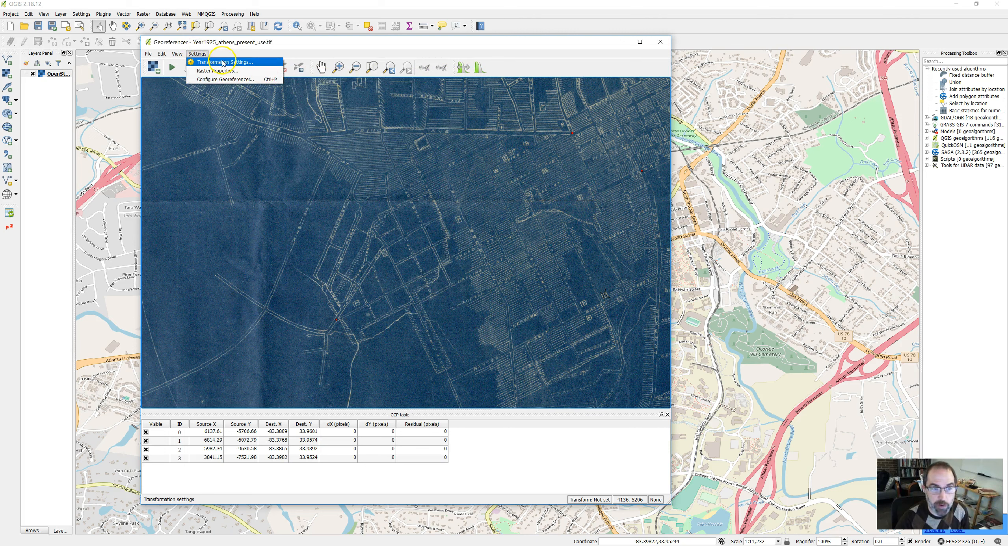
left_click(223, 65)
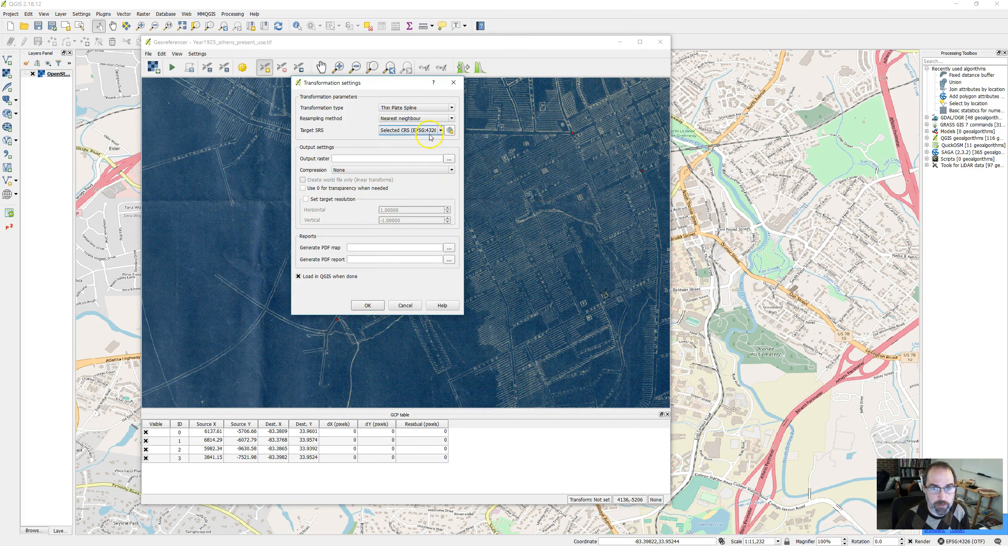
left_click(420, 110)
left_click(401, 115)
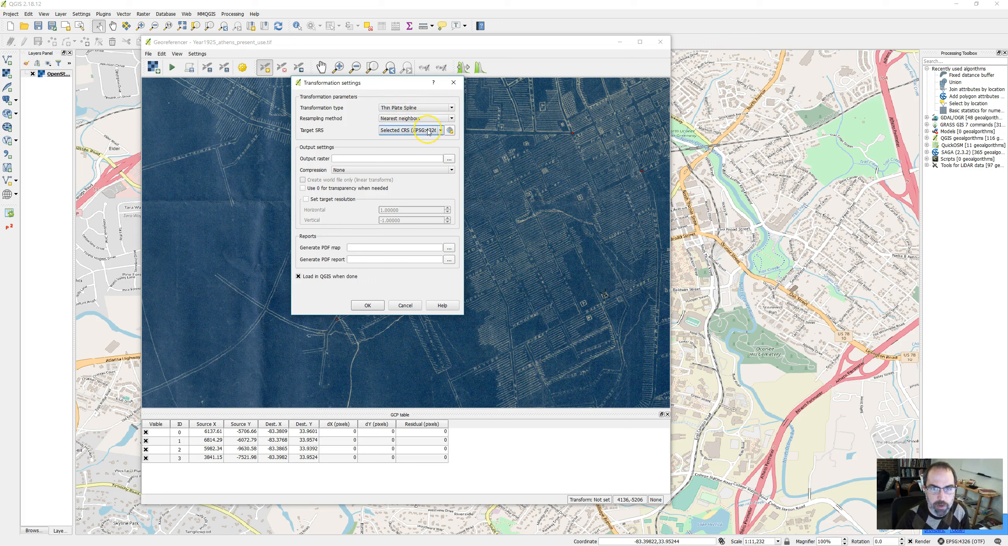
left_click(429, 132)
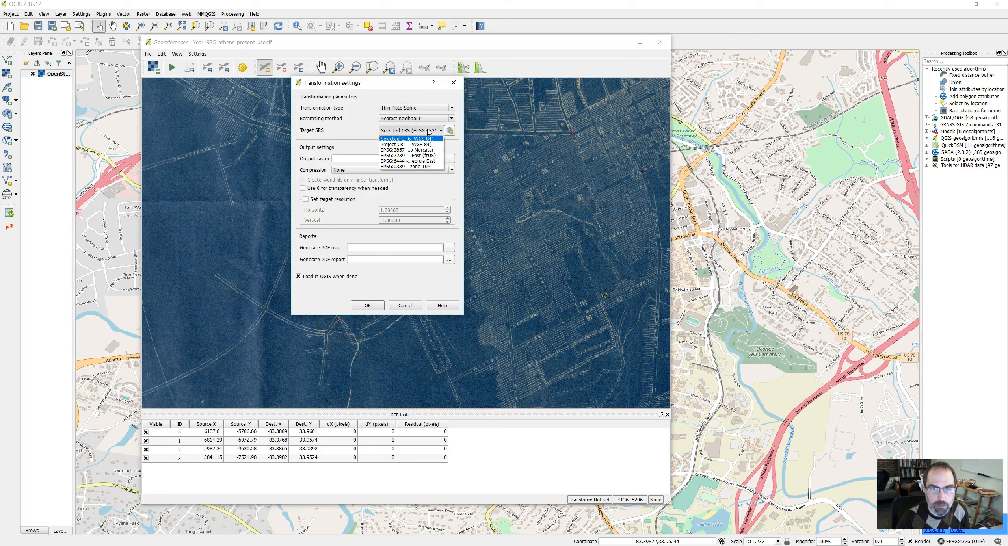
left_click(428, 131)
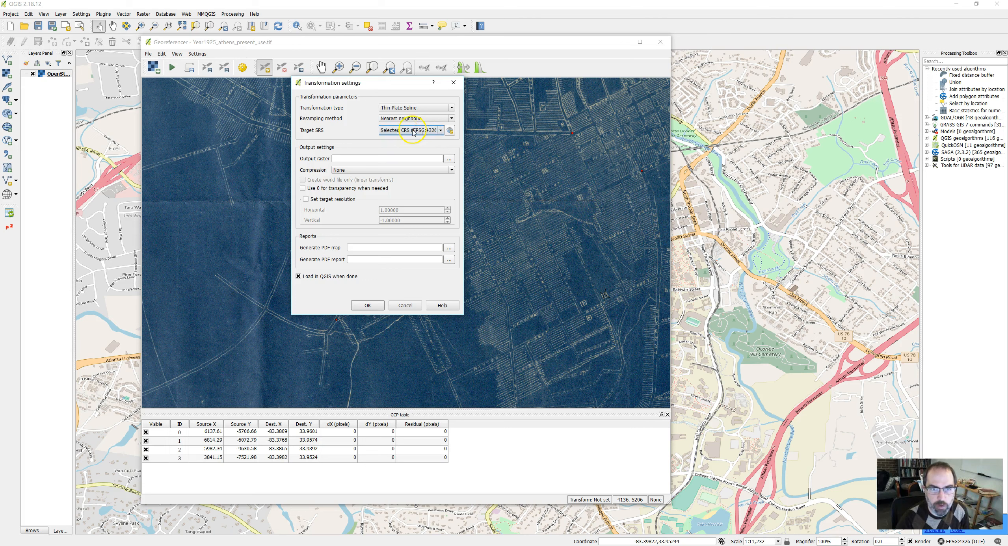
Step: Set the output raster to Year1925_athens_present_use_modified2 in the Desktop temp folder, accept the transformation settings and run the georeferencing
left_click(449, 158)
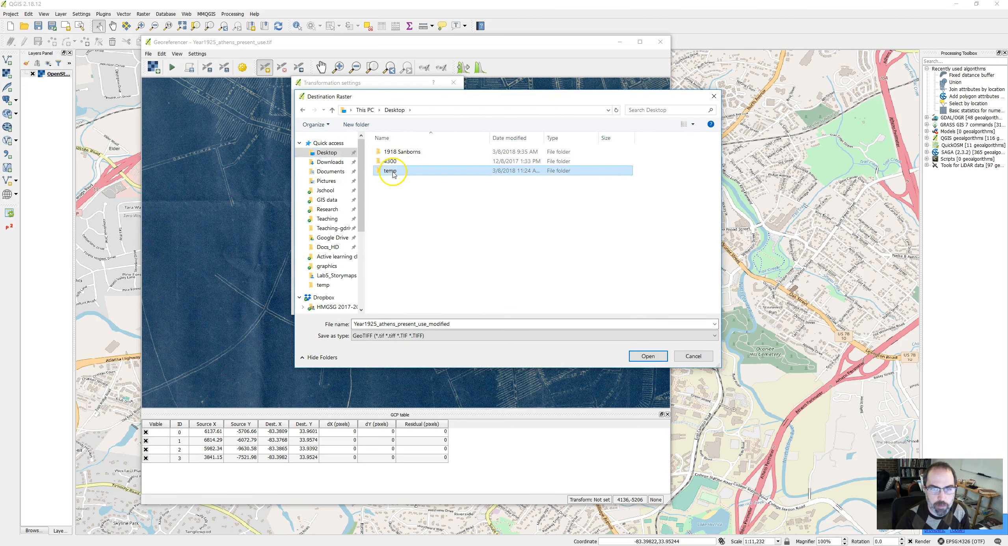
double_click(389, 170)
left_click(469, 320)
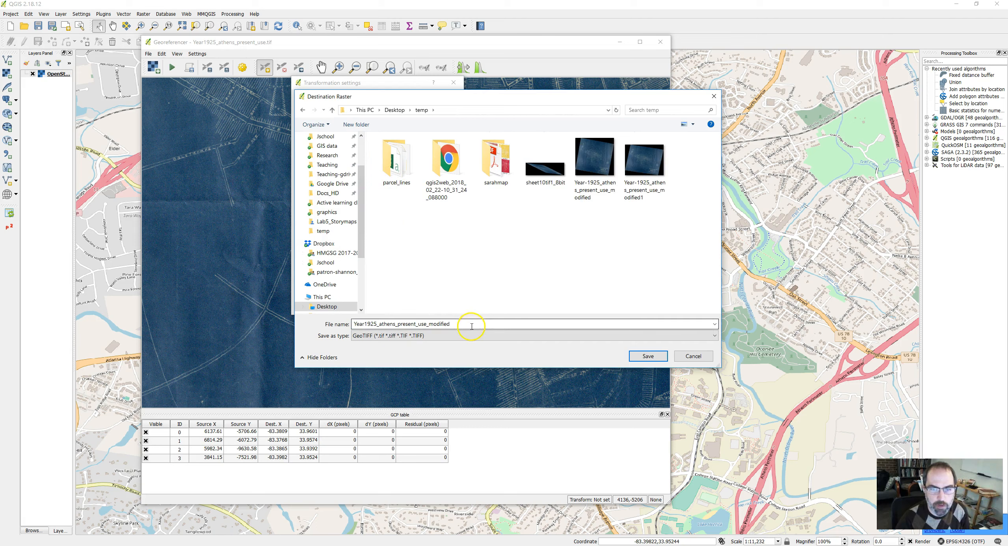
type("2")
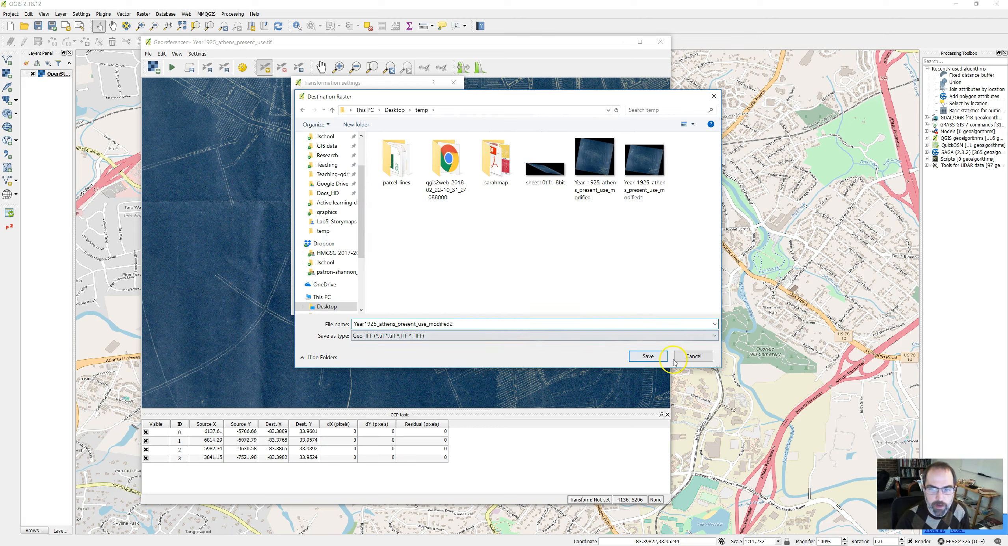
left_click(650, 356)
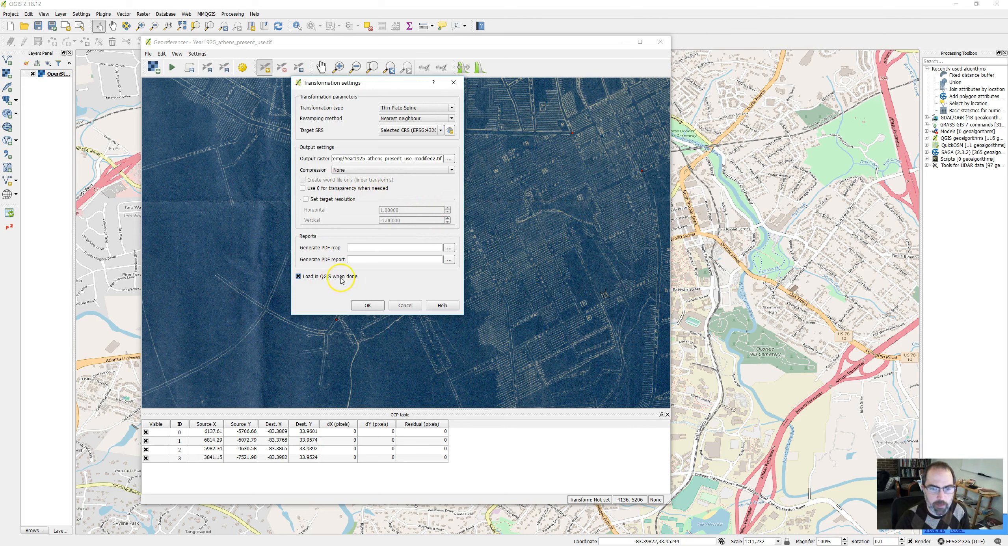
left_click(368, 306)
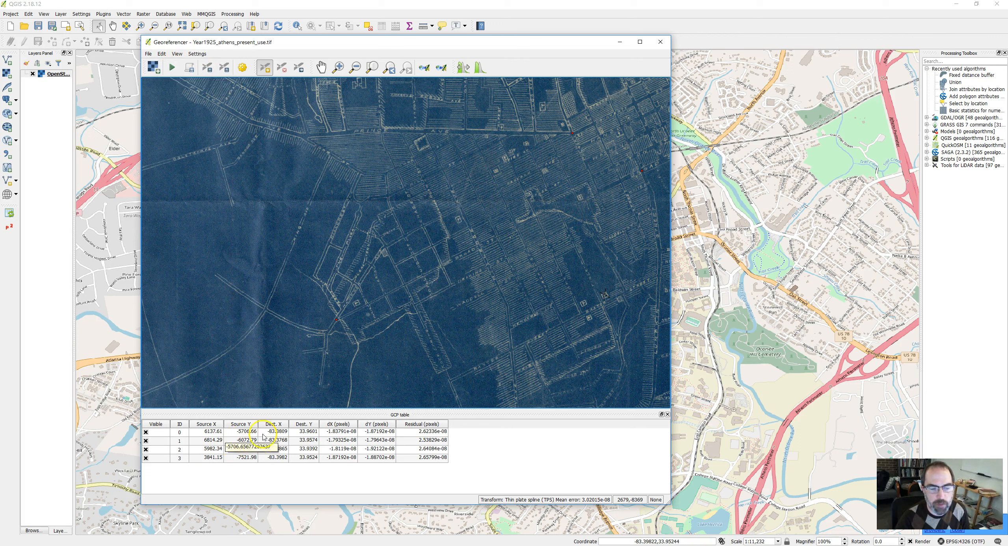
left_click(171, 69)
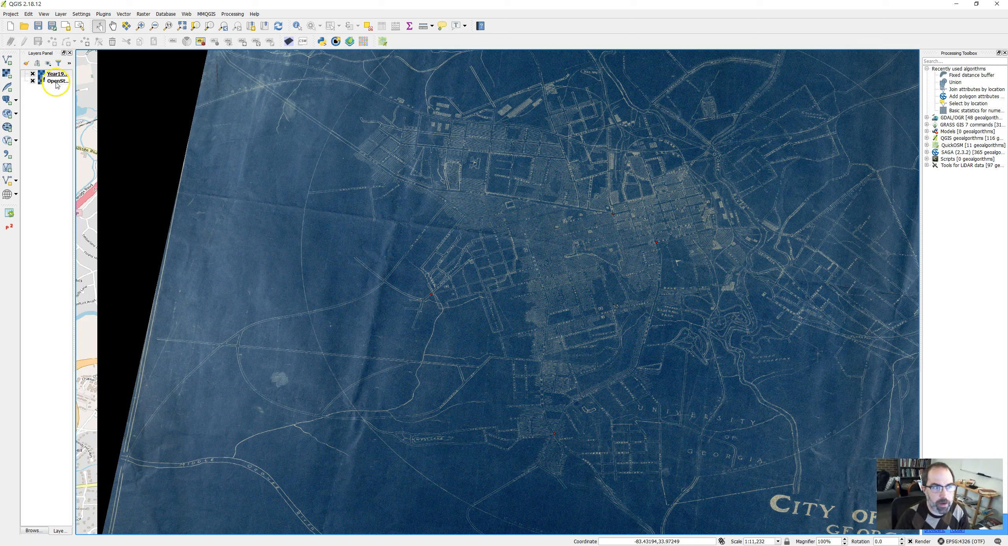
Step: Compare the georeferenced 1925 raster with the OpenStreetMap base by repeatedly hiding and showing the raster layer
left_click(33, 74)
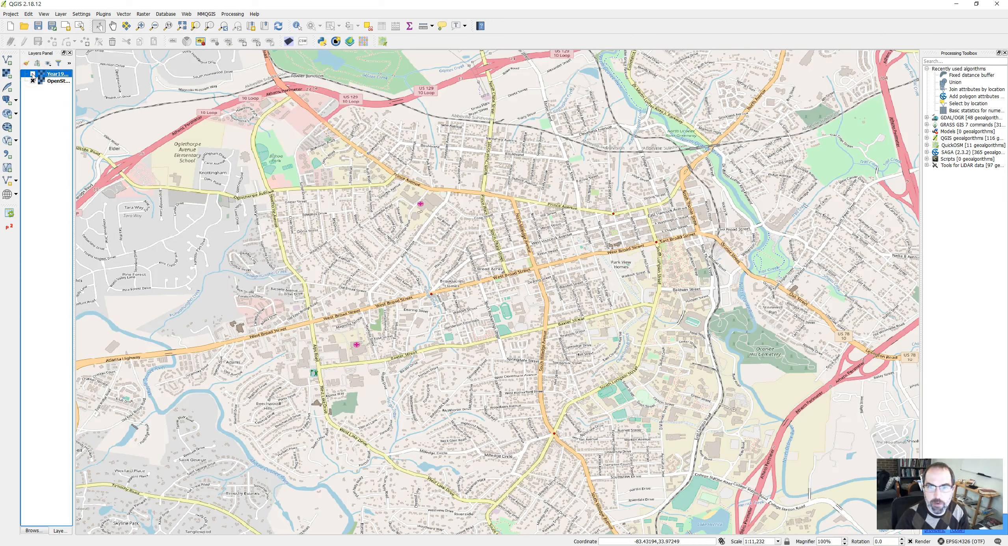
left_click(32, 74)
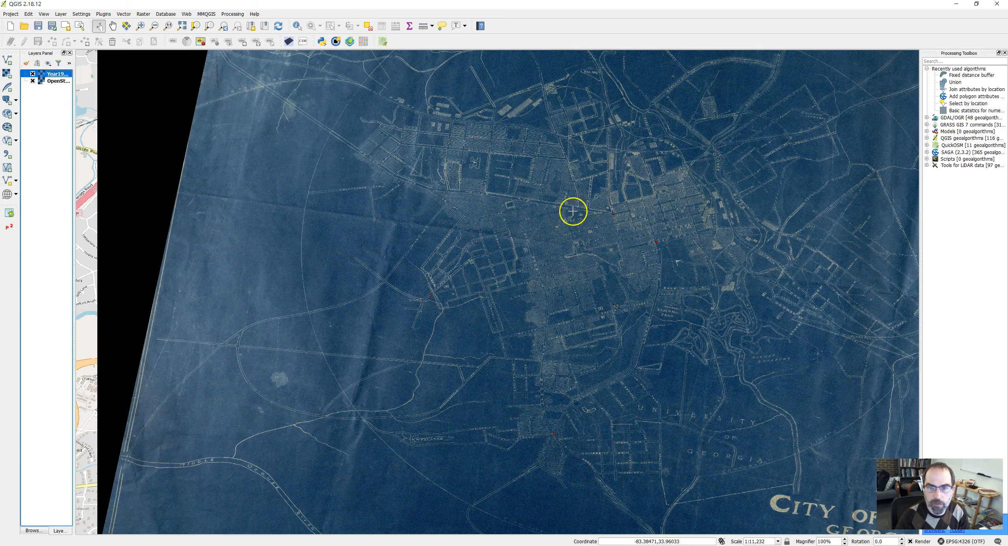
left_click(33, 74)
left_click(33, 74)
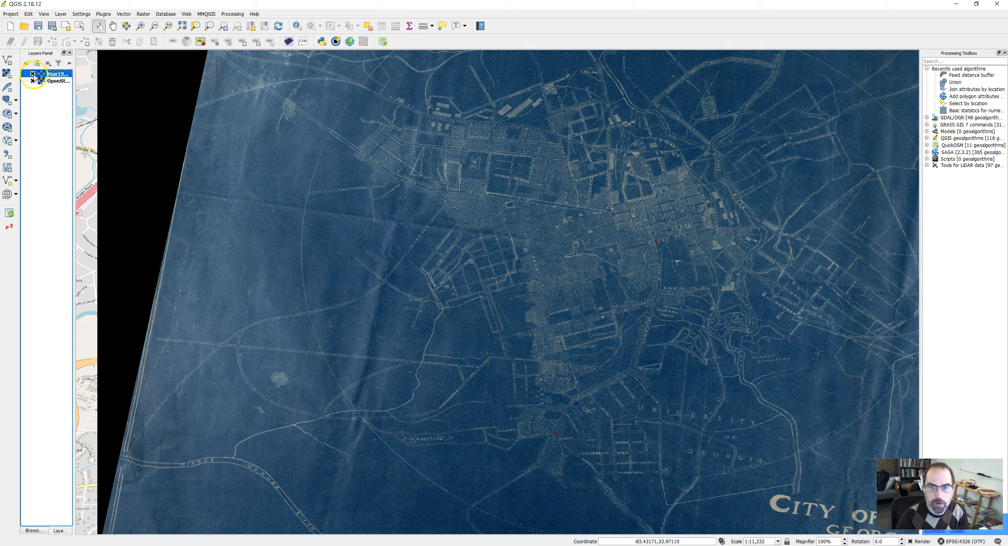
left_click(32, 74)
double_click(34, 75)
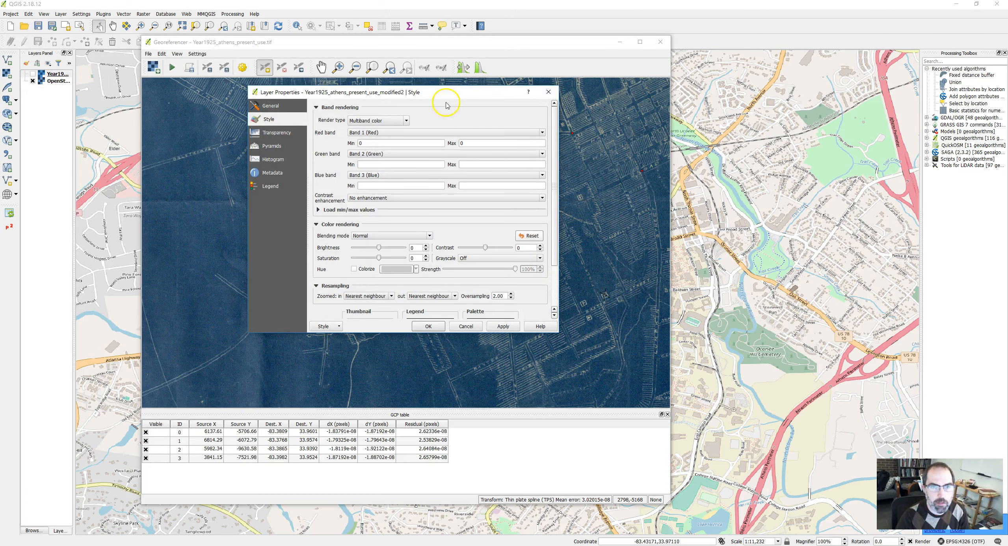
left_click(549, 93)
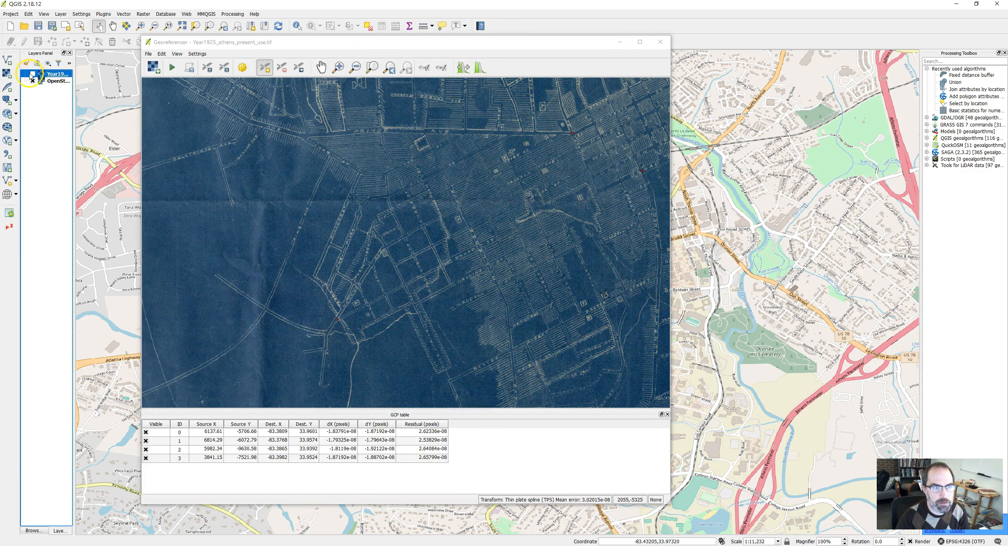
Step: Show the georeferenced 1925 layer and close the Georeferencer, discarding the GCP points
left_click(33, 74)
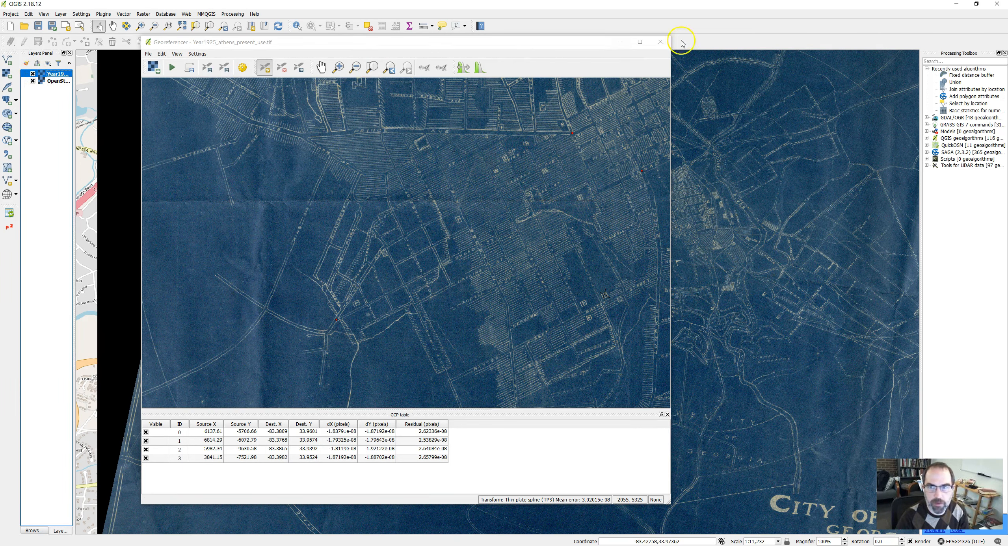
left_click(659, 43)
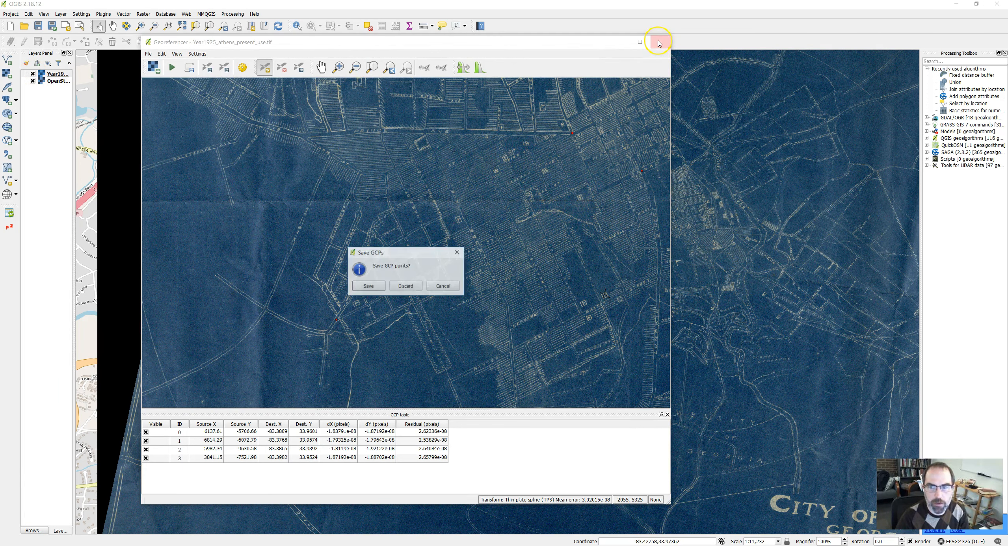
left_click(407, 286)
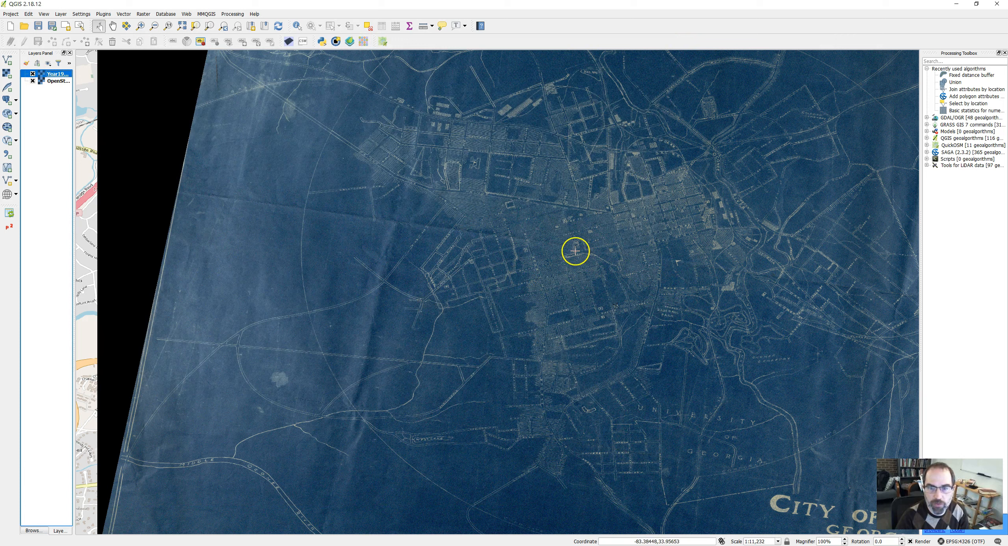